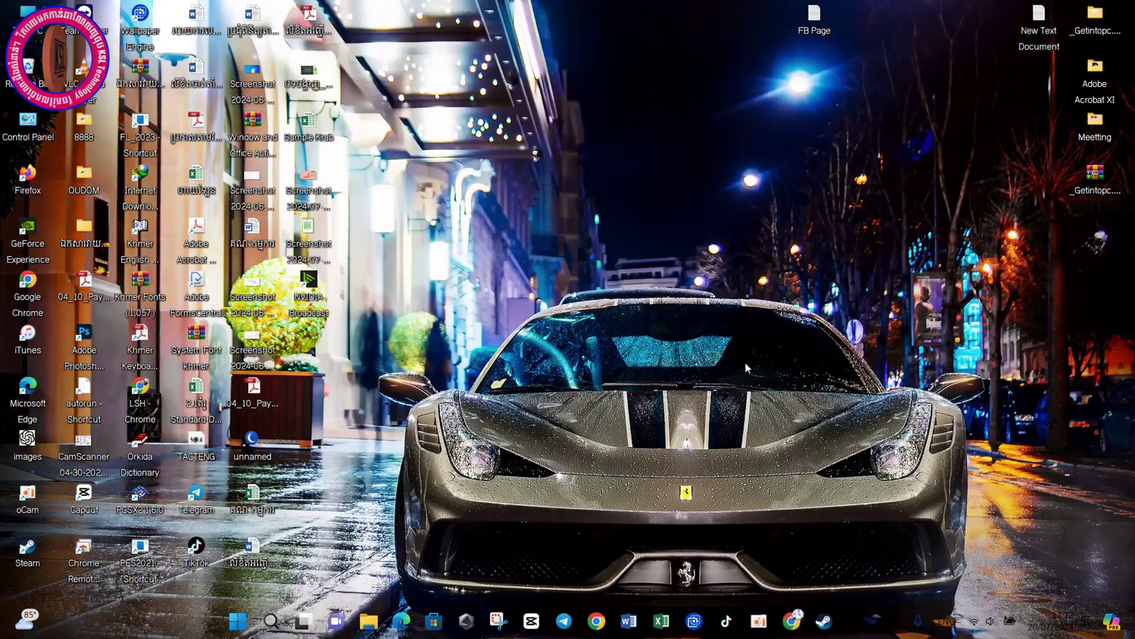
Dismiss the desktop shortcut menu and bring up the volume and media controls.
right_click(745, 361)
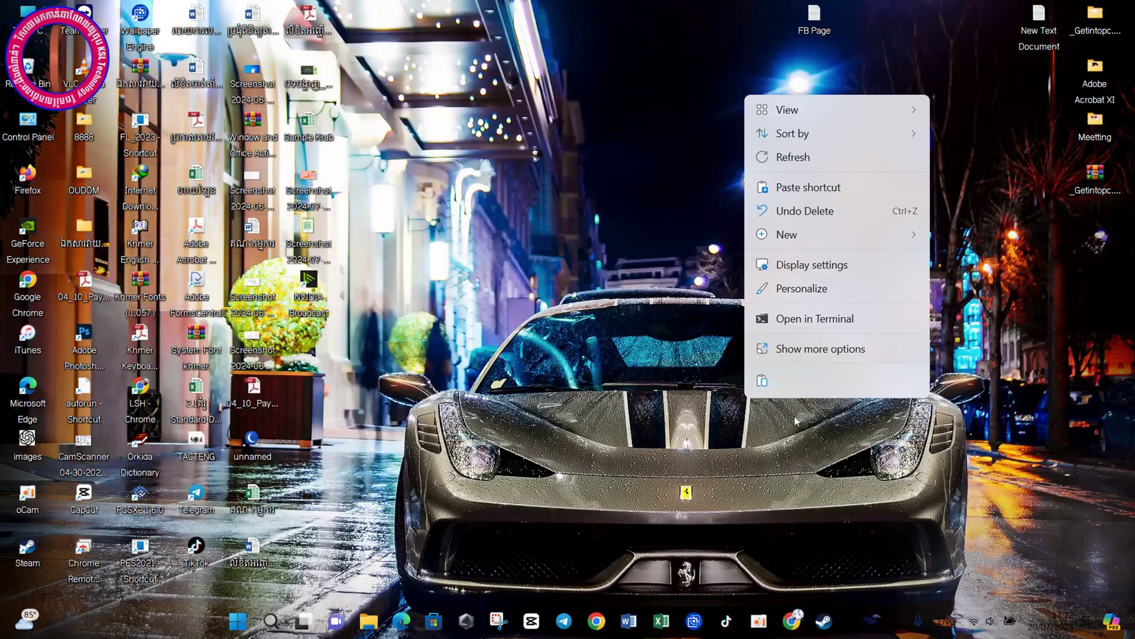
left_click(834, 157)
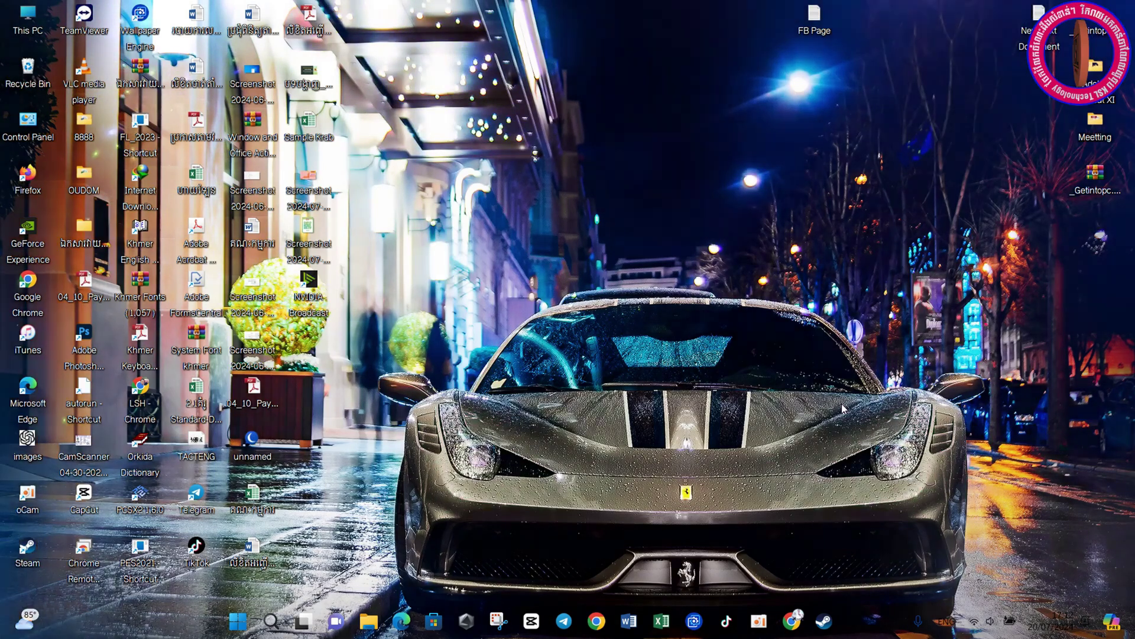
left_click(985, 618)
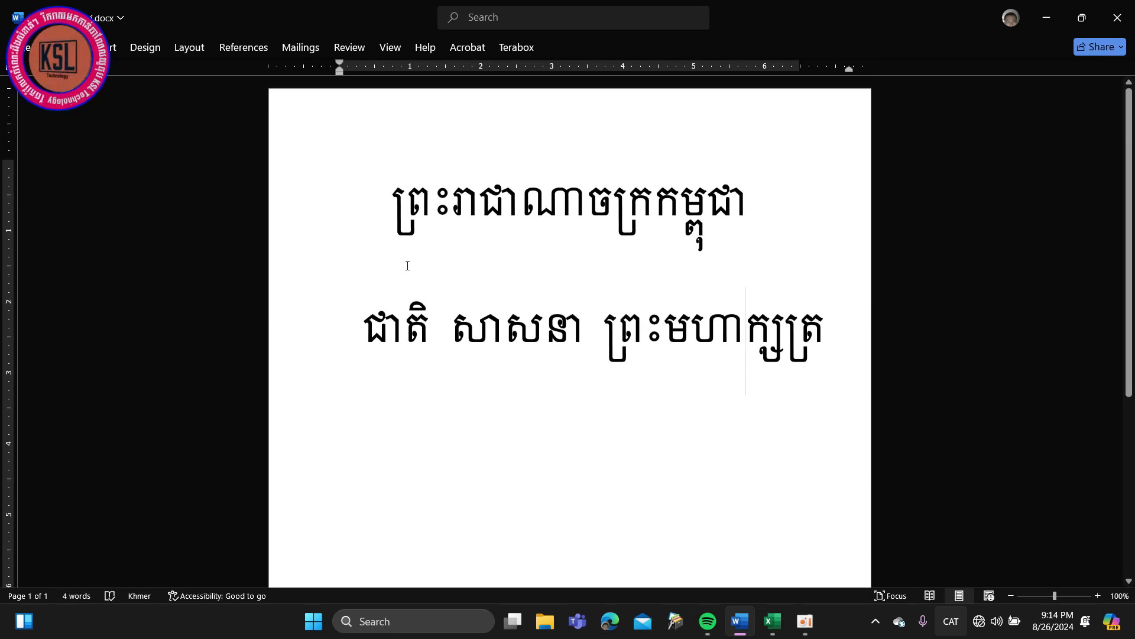
Copy the first Khmer heading line ព្រះរាជាណាចក្រកម្ពុជា to the clipboard.
left_click_drag(396, 201, 791, 220)
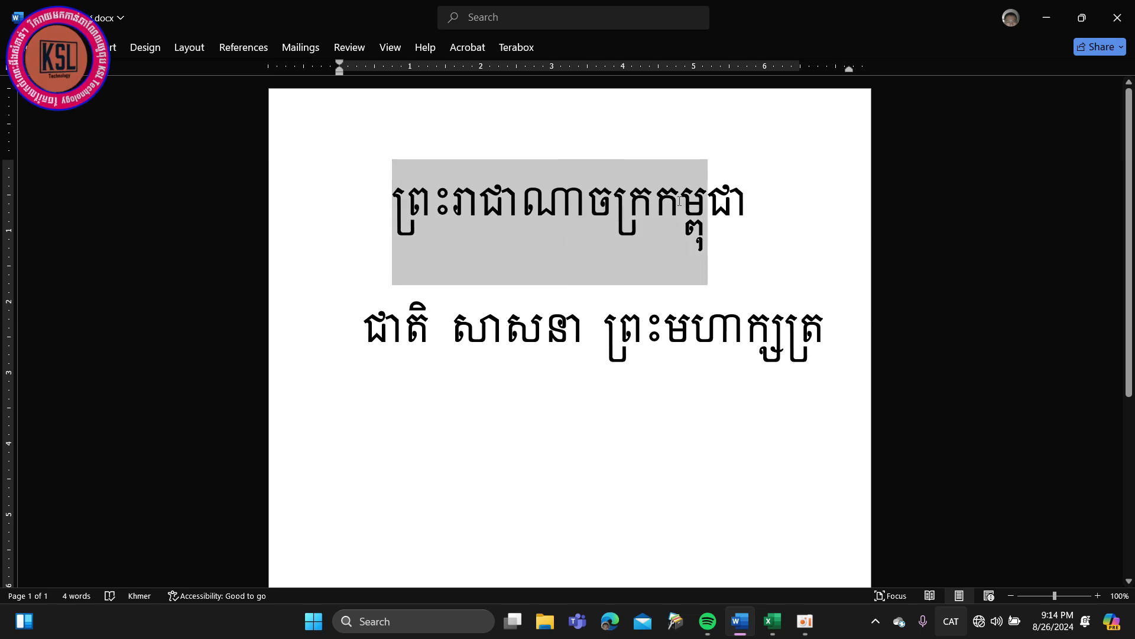
left_click(747, 203)
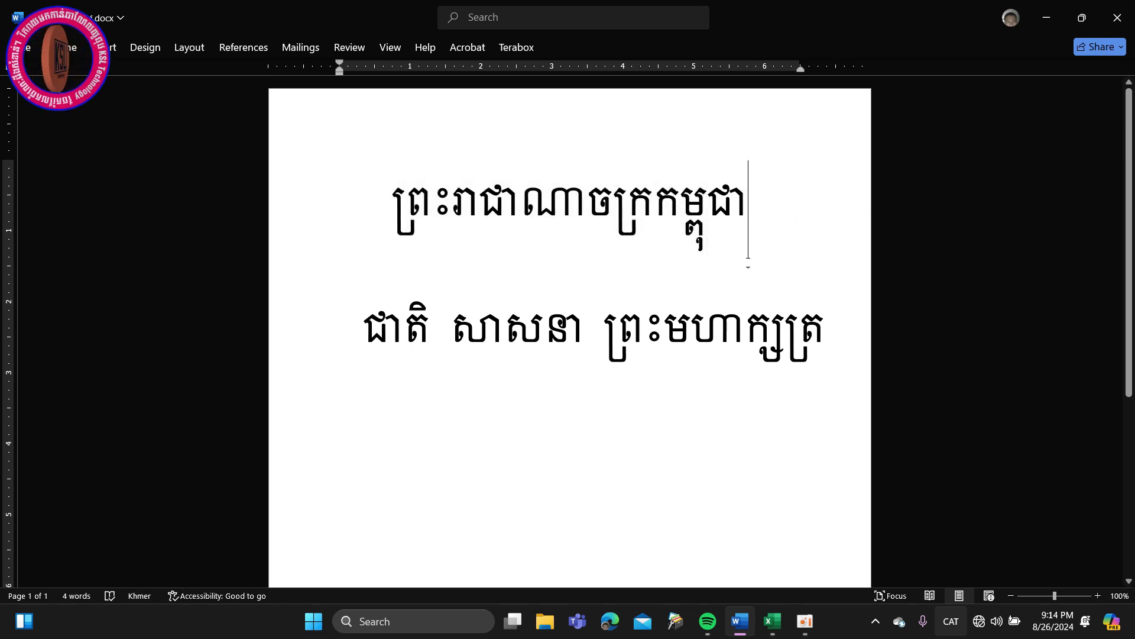
left_click_drag(755, 195, 381, 198)
right_click(445, 205)
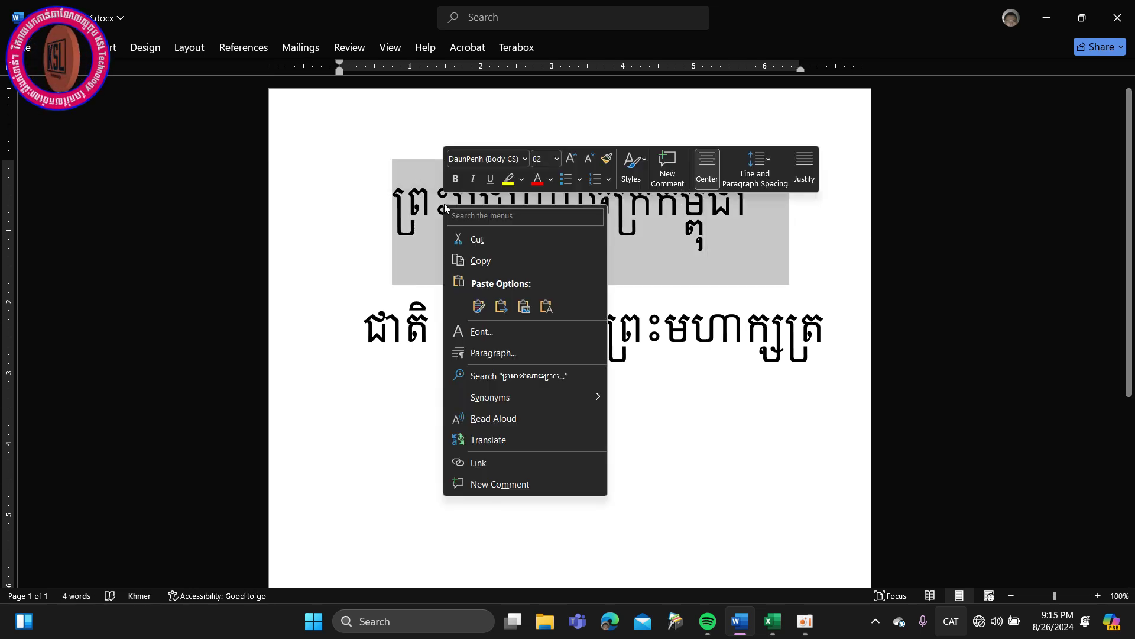
left_click(496, 256)
left_click(563, 213)
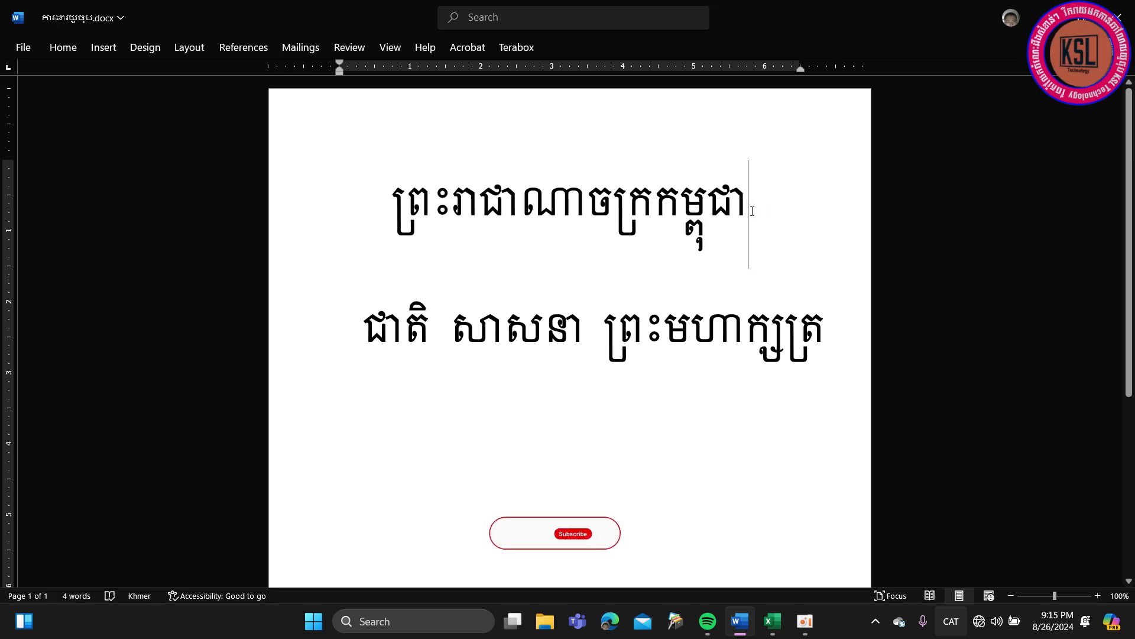
Reselect the heading line, then show the File Home page with recent documents.
left_click_drag(752, 211, 391, 207)
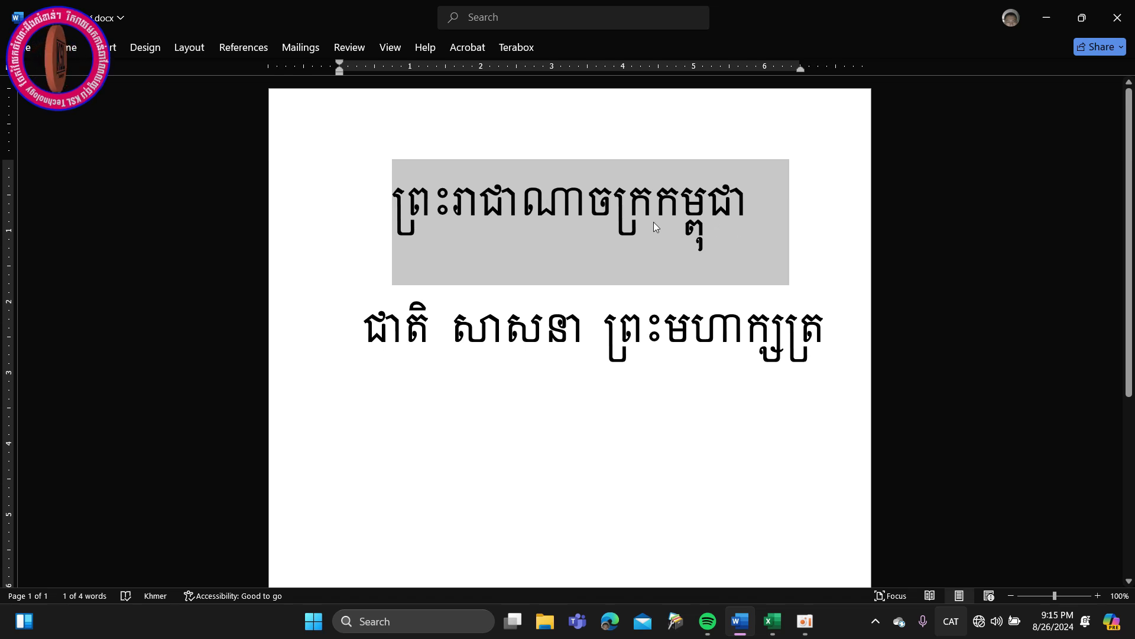
left_click(801, 239)
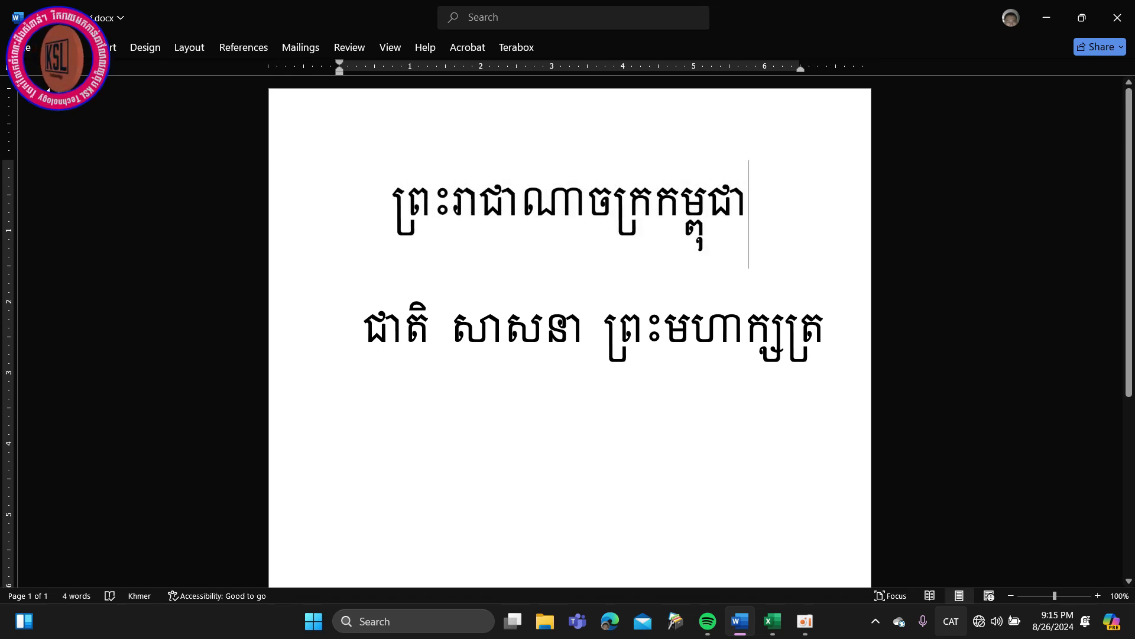
left_click(15, 48)
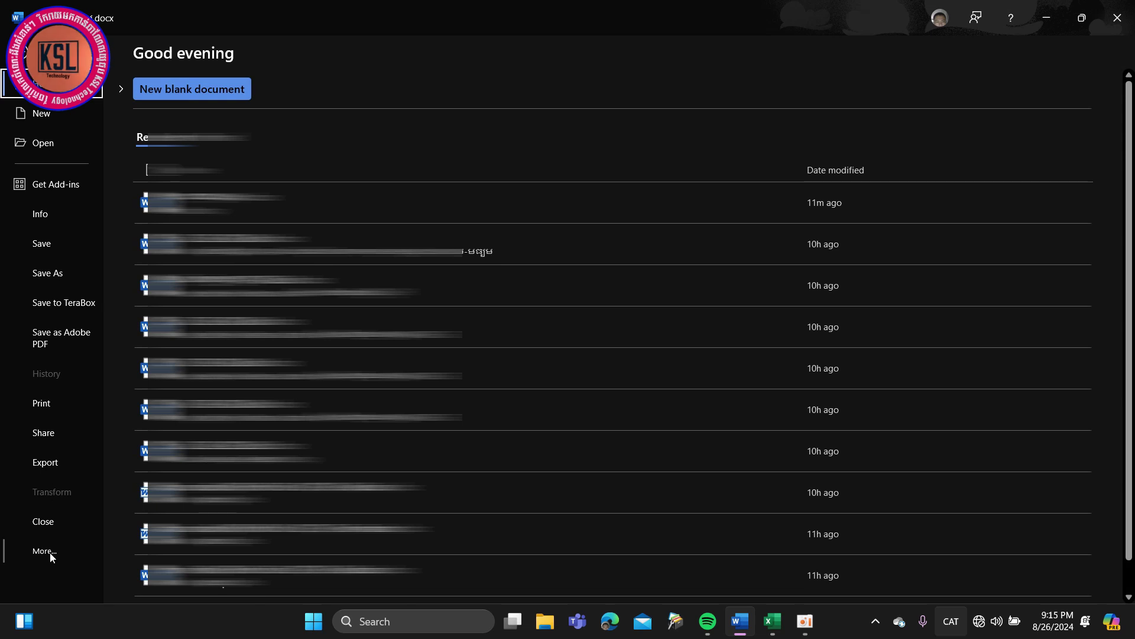
In Options › Proofing › AutoCorrect, map a ព-starting abbreviation to ព្រះរាជាណាចក្រកម្ពុជា.
left_click(49, 555)
left_click(141, 549)
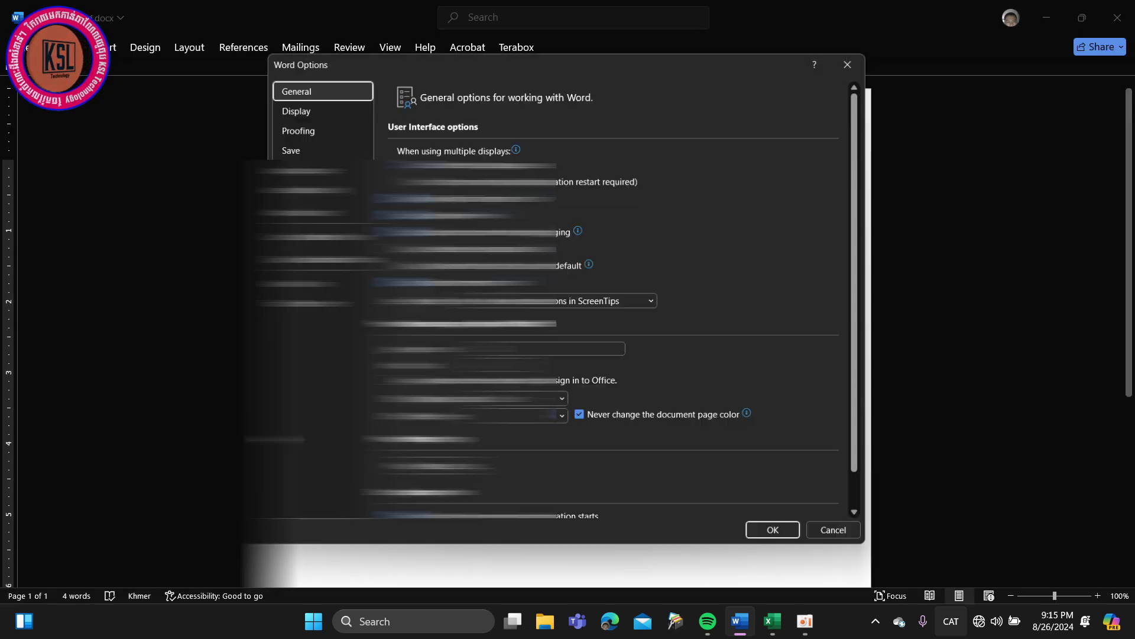
left_click(302, 128)
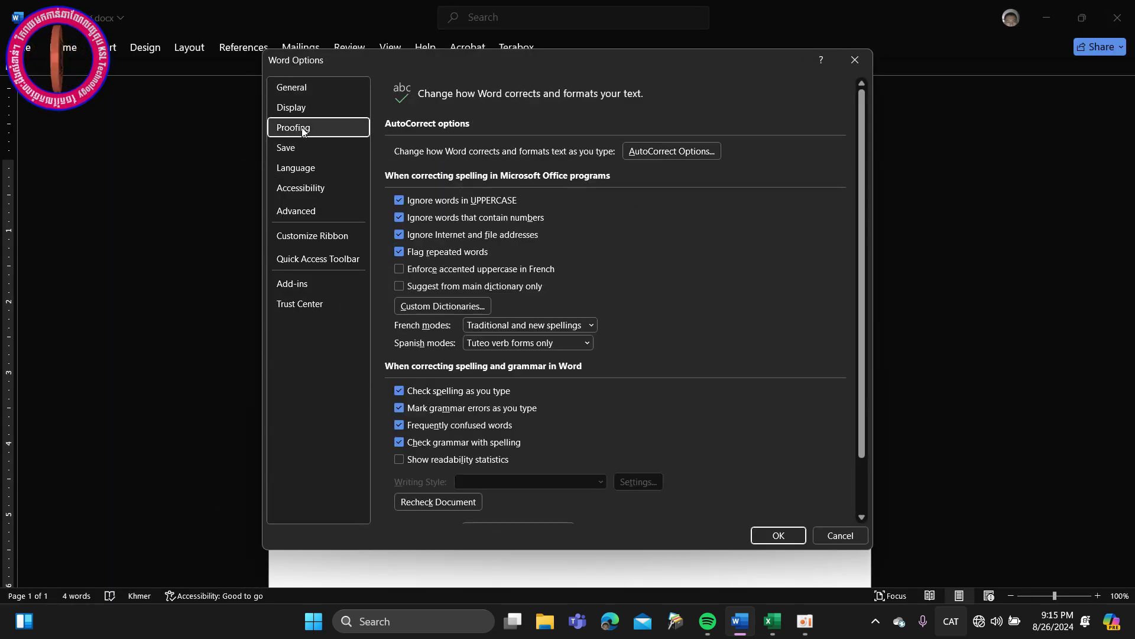
left_click(656, 152)
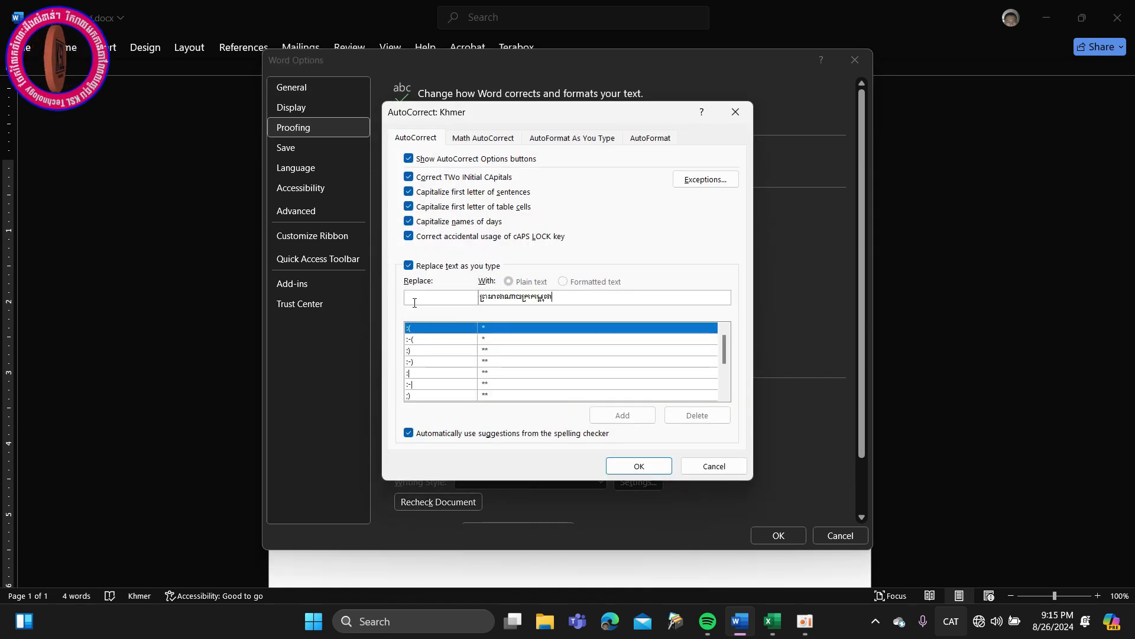
type("ពរជ")
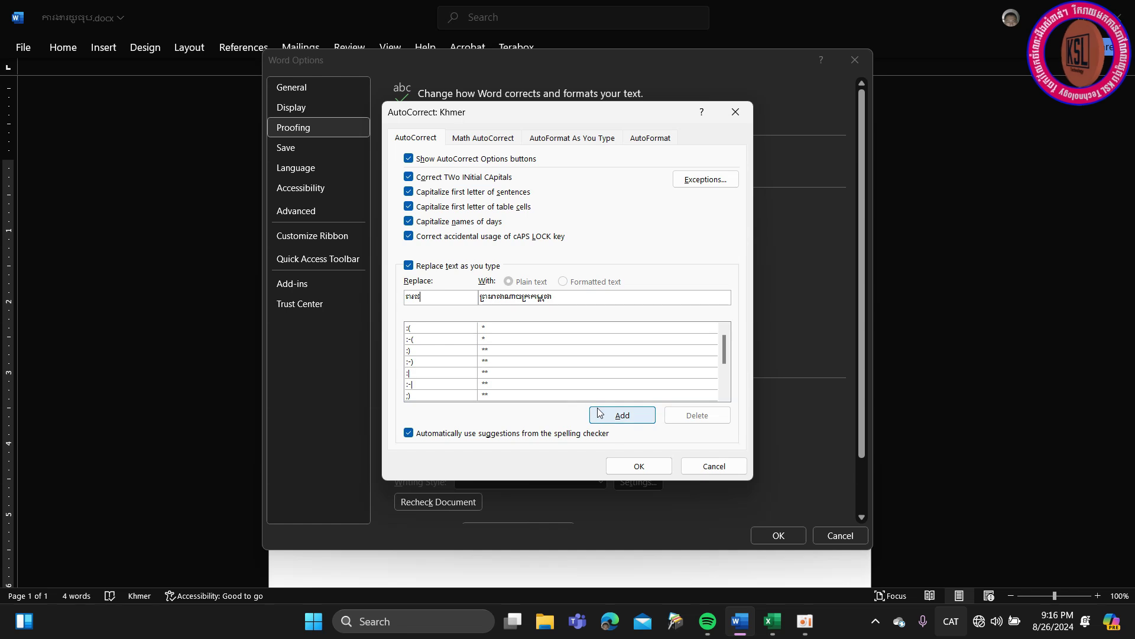
left_click(615, 413)
left_click(639, 465)
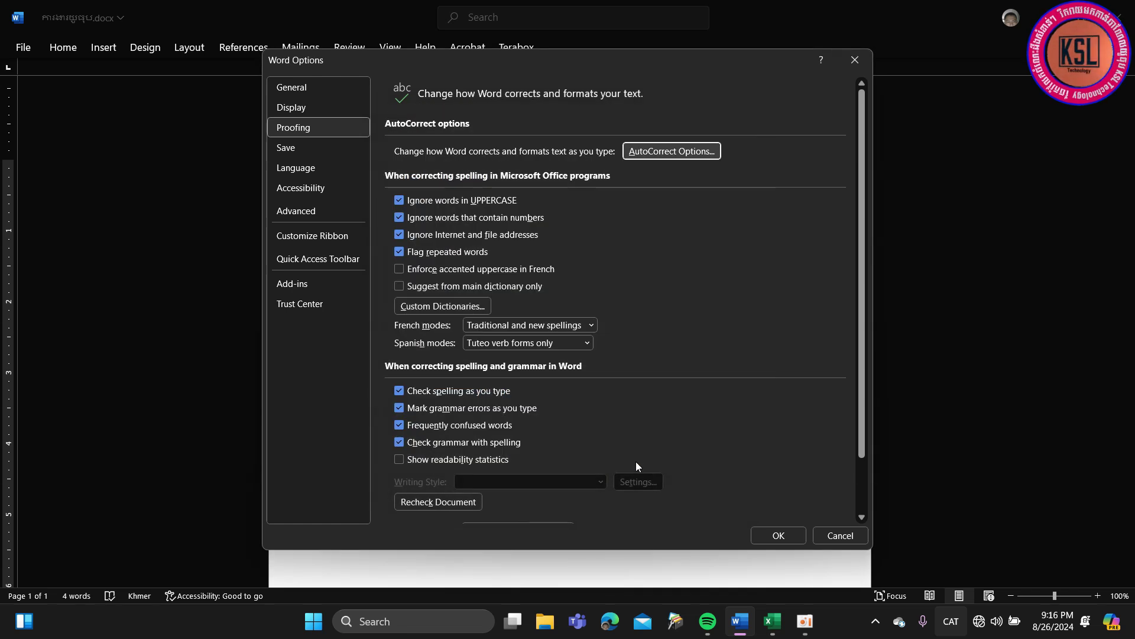
Close Word Options and start a new blank document from the File page.
left_click(778, 534)
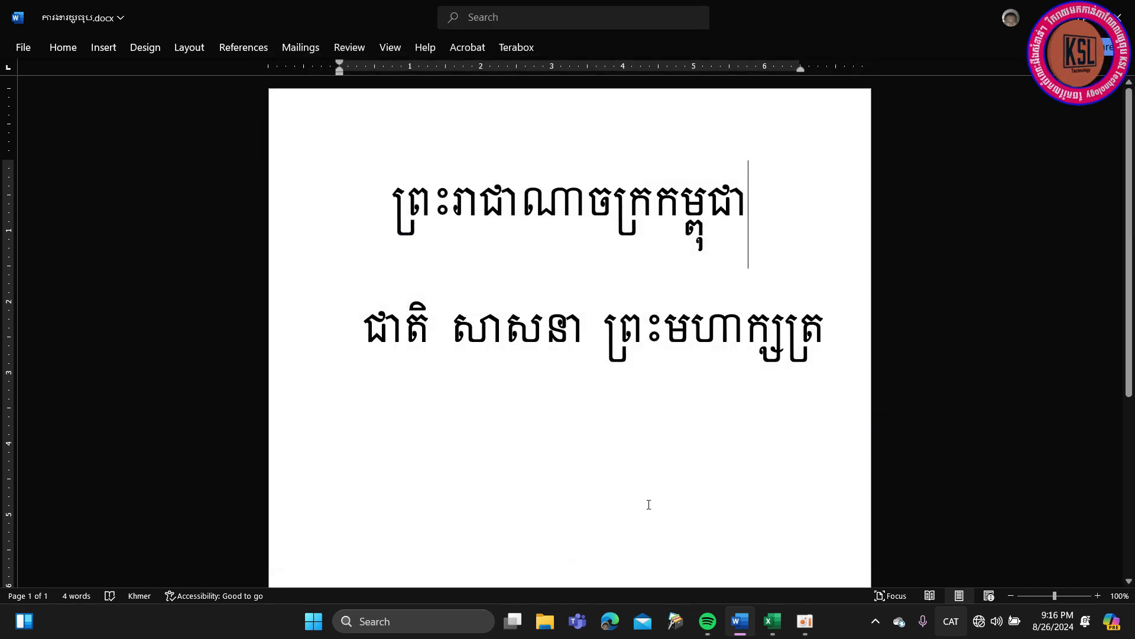
left_click_drag(749, 204, 372, 220)
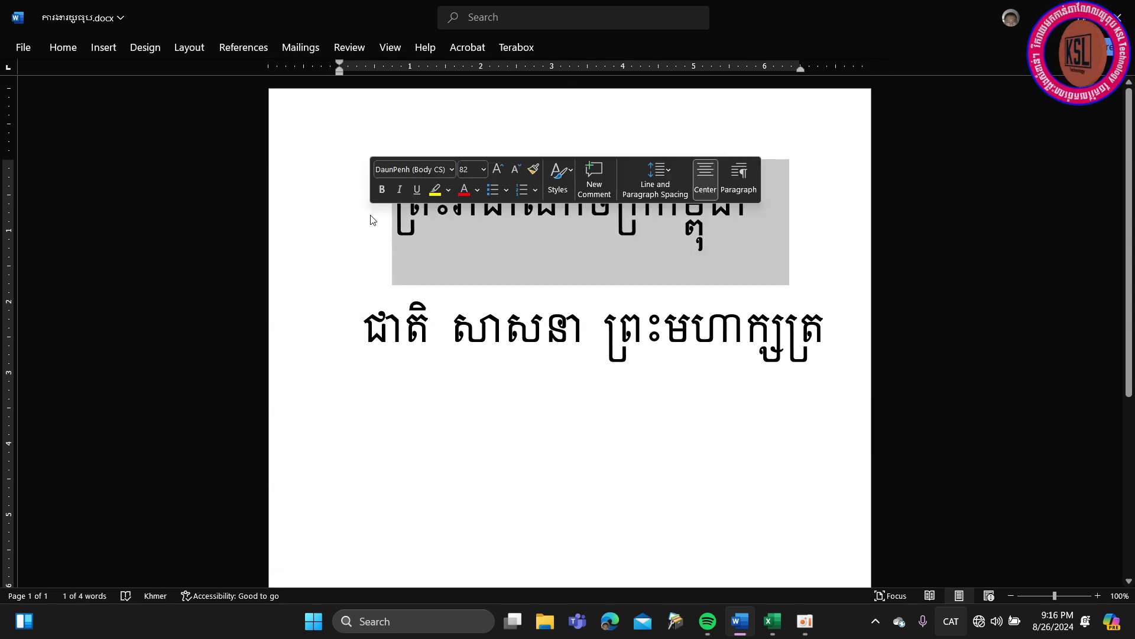
left_click(427, 414)
left_click(24, 47)
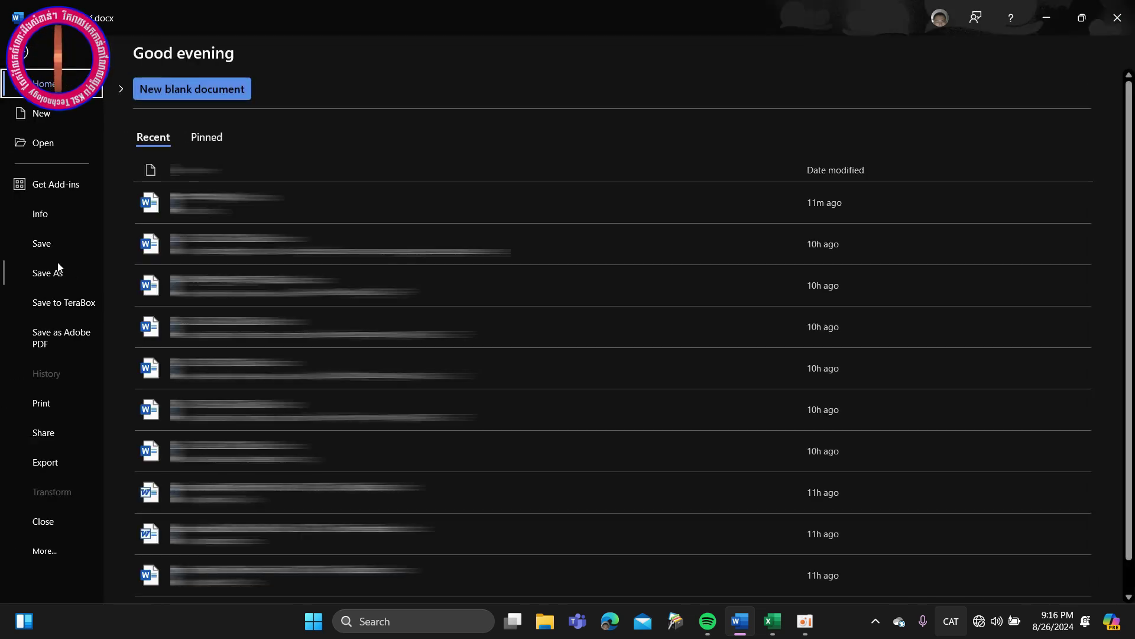
left_click(40, 114)
left_click(213, 172)
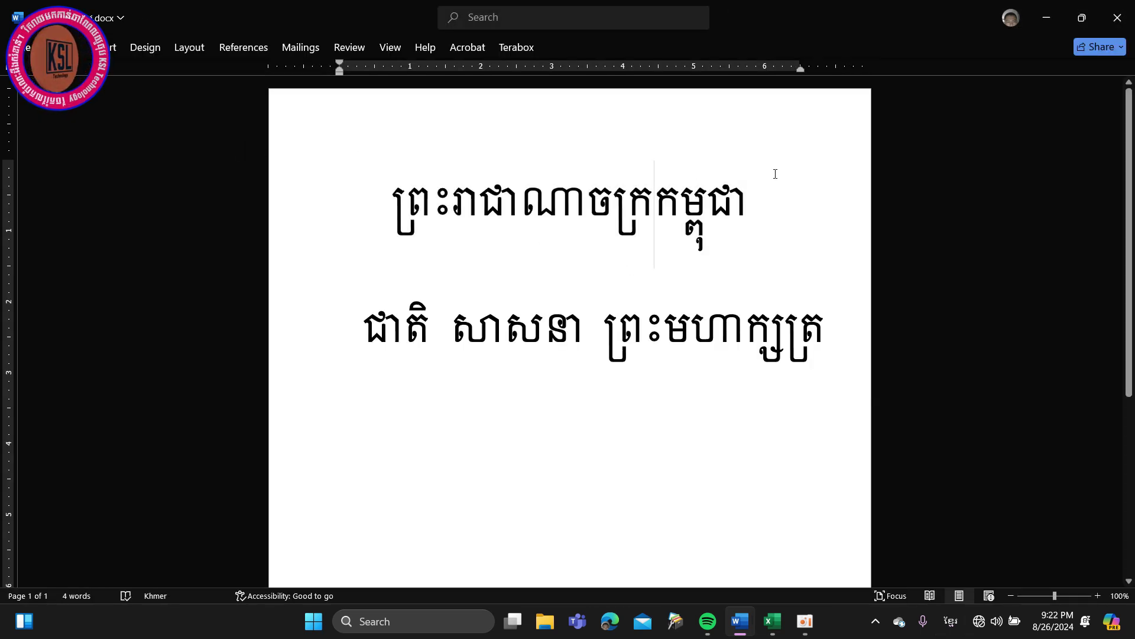
Replace the first line with ព្រះរាជាណាចក្រកម្ពុជា typed twice on consecutive lines.
left_click(379, 204)
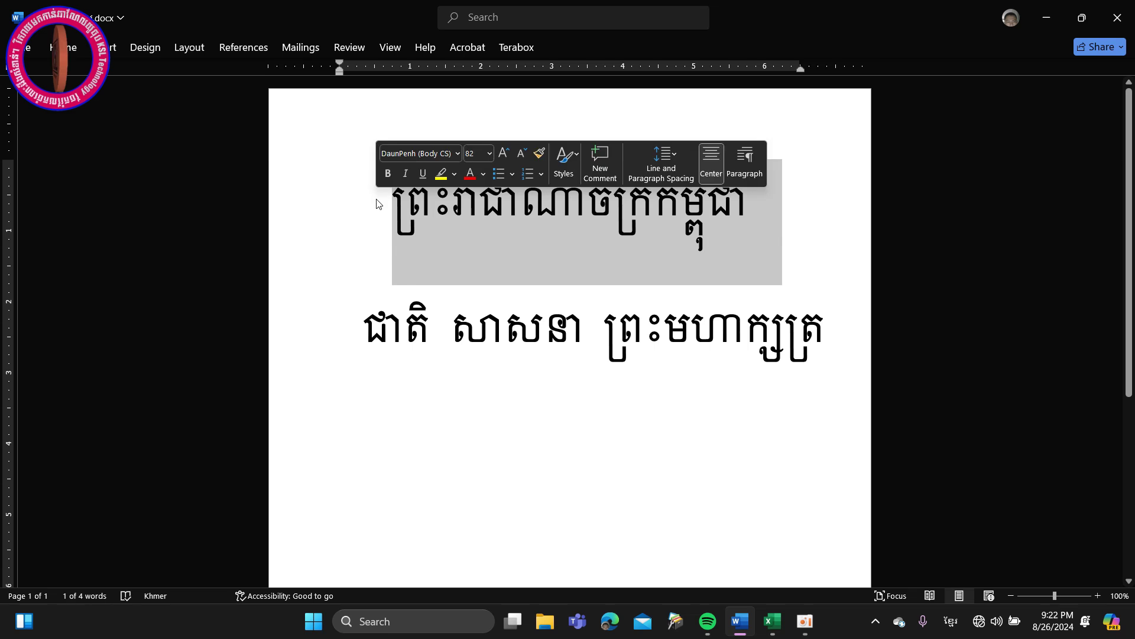
key("Delete")
key("Return")
left_click(375, 195)
type("ពត")
key("BackSpace")
type("្រះរាជាណាចក្រកម្ពុជា")
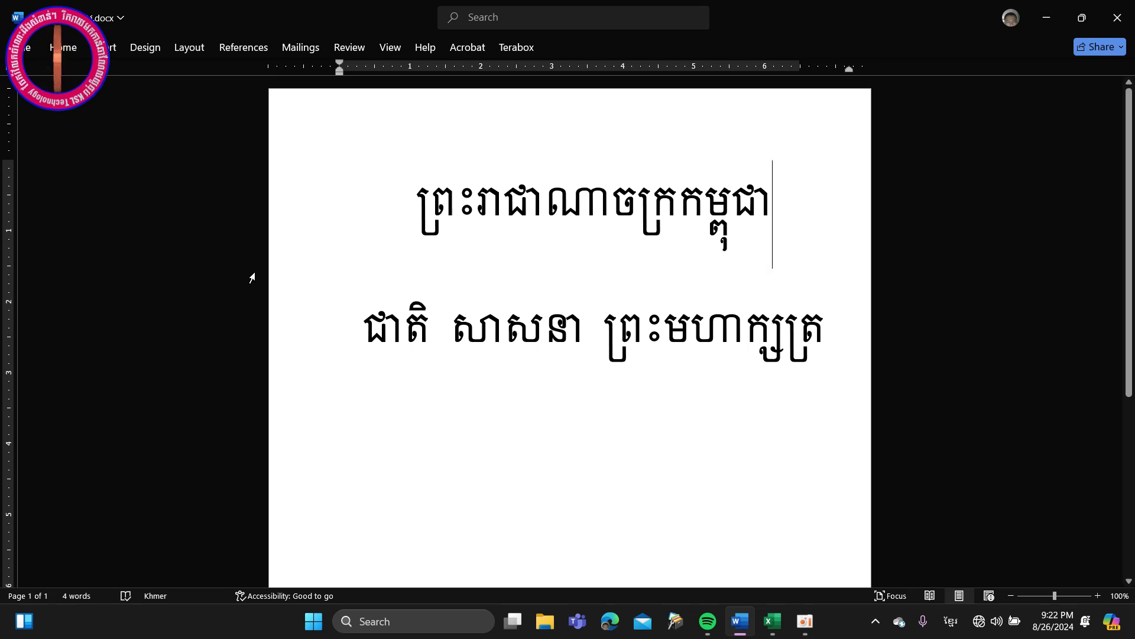
key("Return")
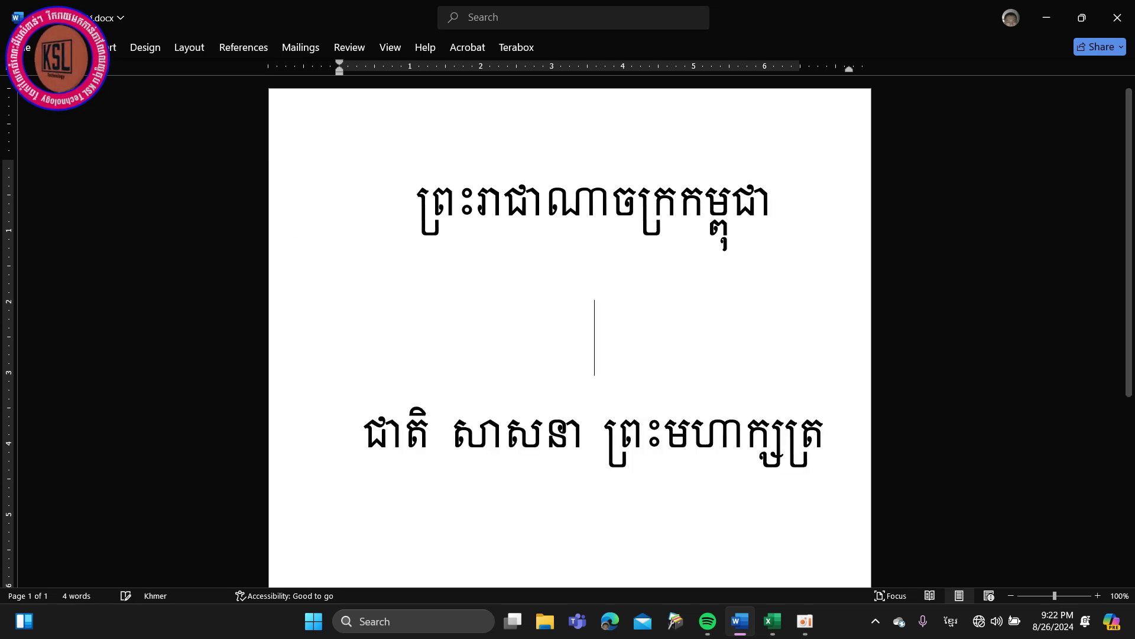
type("ព្រះរាជាណាចក្រកម្ពុជា")
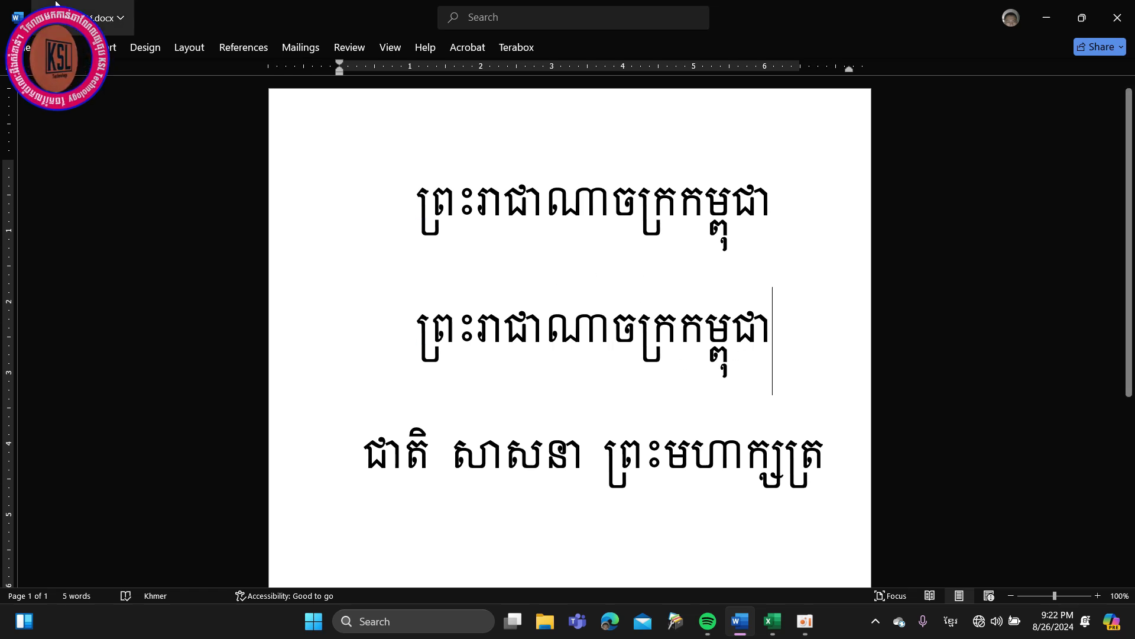
left_click(23, 47)
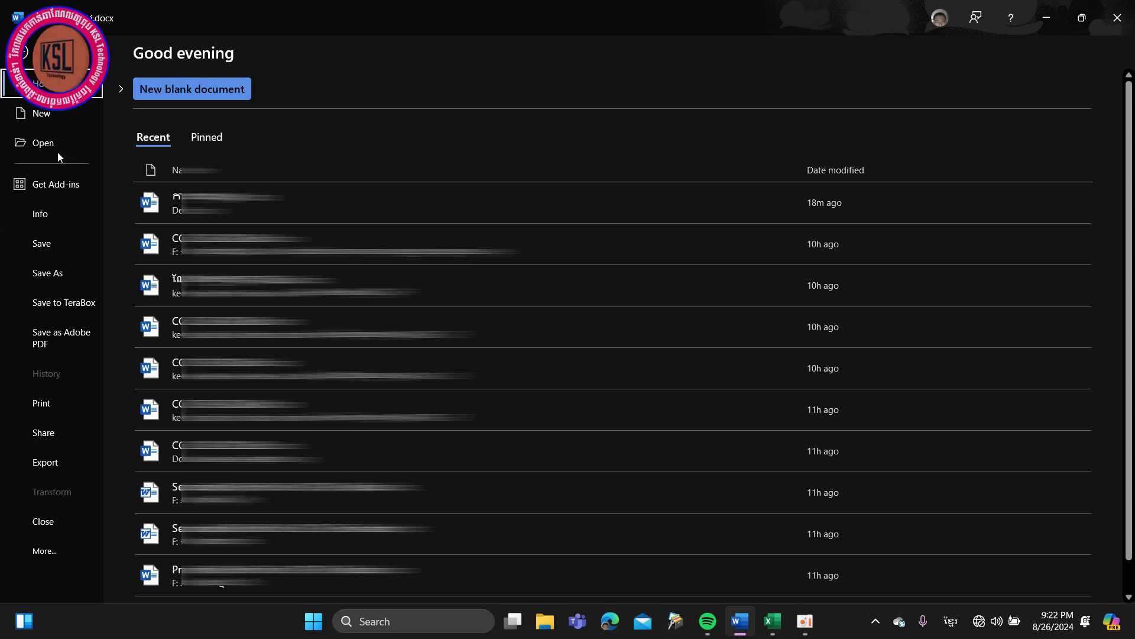
Test the ពរ abbreviation in a new blank document, then close it without saving.
left_click(38, 120)
left_click(210, 169)
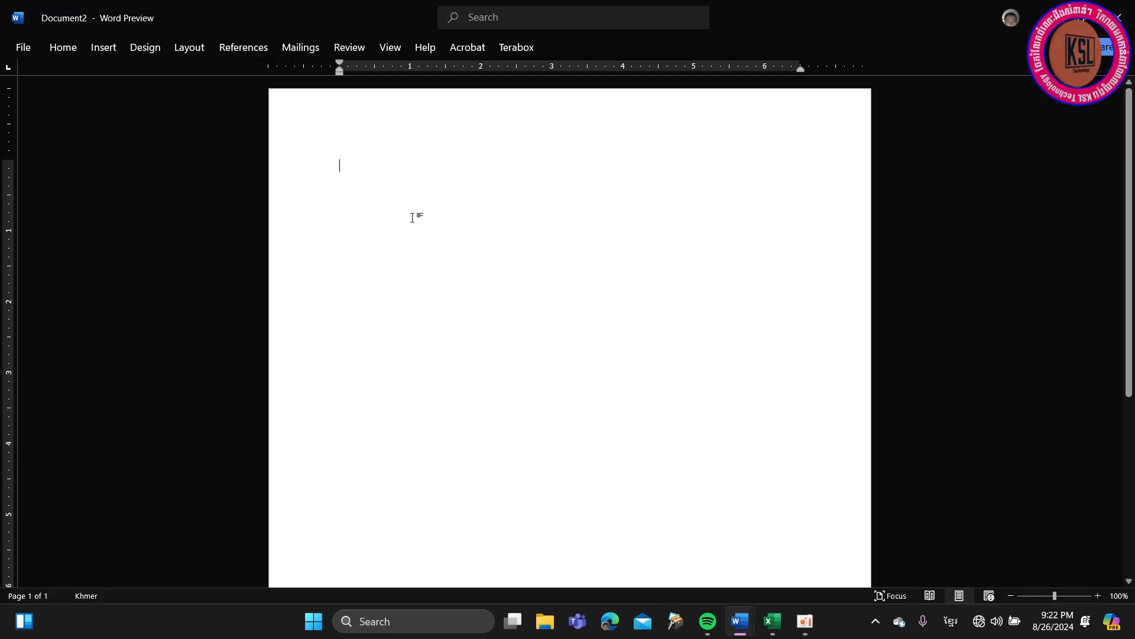
type("ពរ")
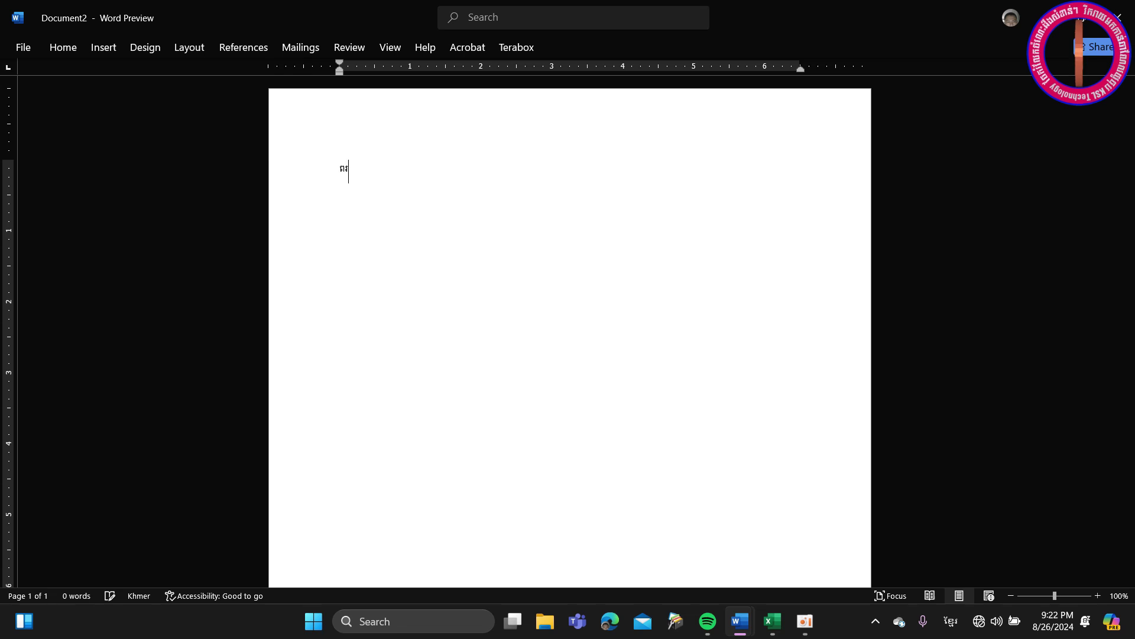
key("Return")
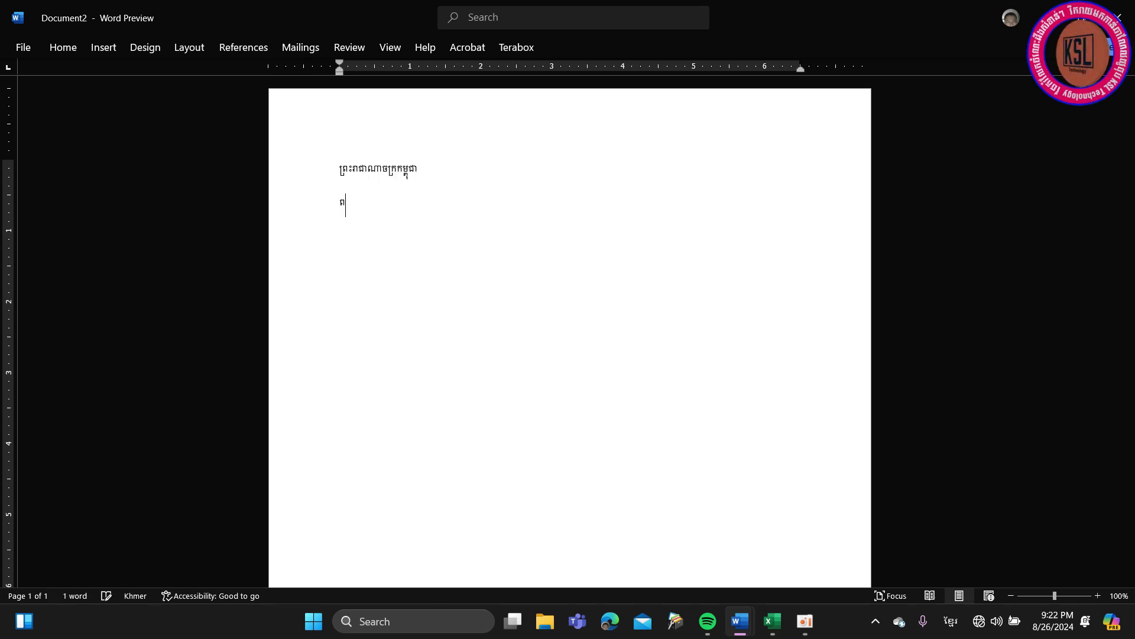
type("ះរាជាណាចក្រកម្ពុជា")
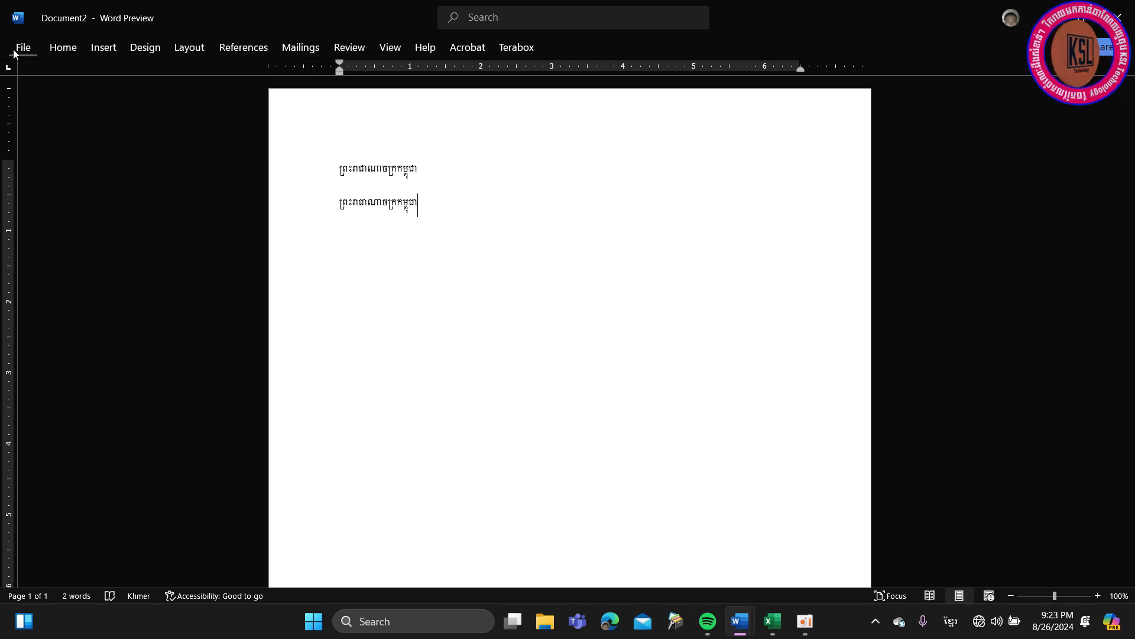
left_click(1120, 17)
left_click(621, 386)
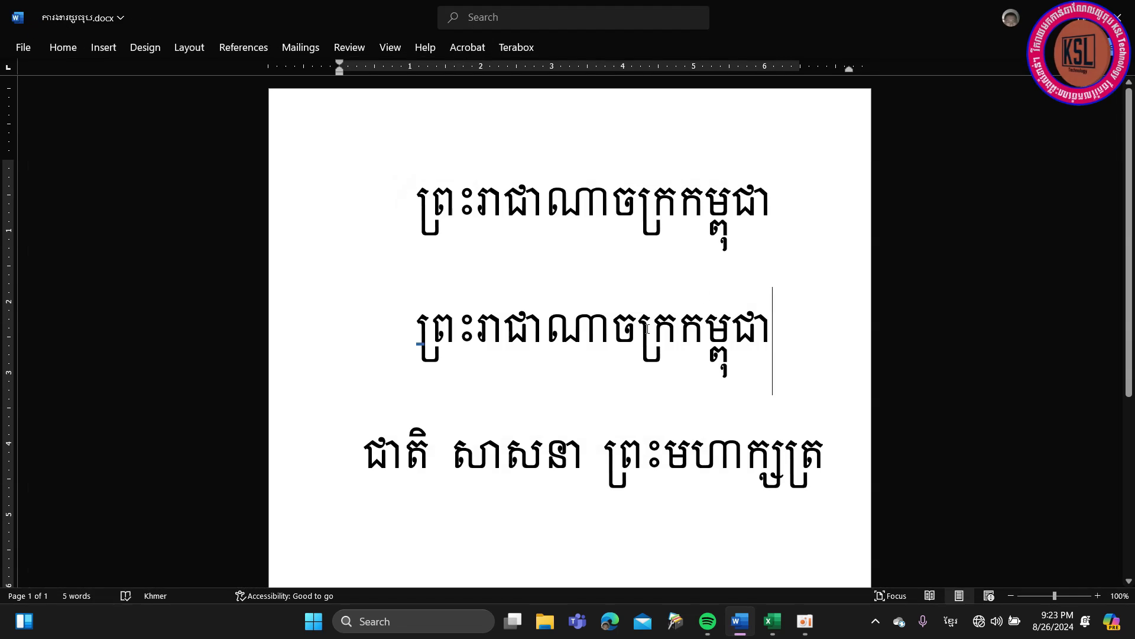
Delete the duplicate heading line and select the ជាតិ សាសនា ព្រះមហាក្សត្រ line.
left_click_drag(806, 329, 372, 317)
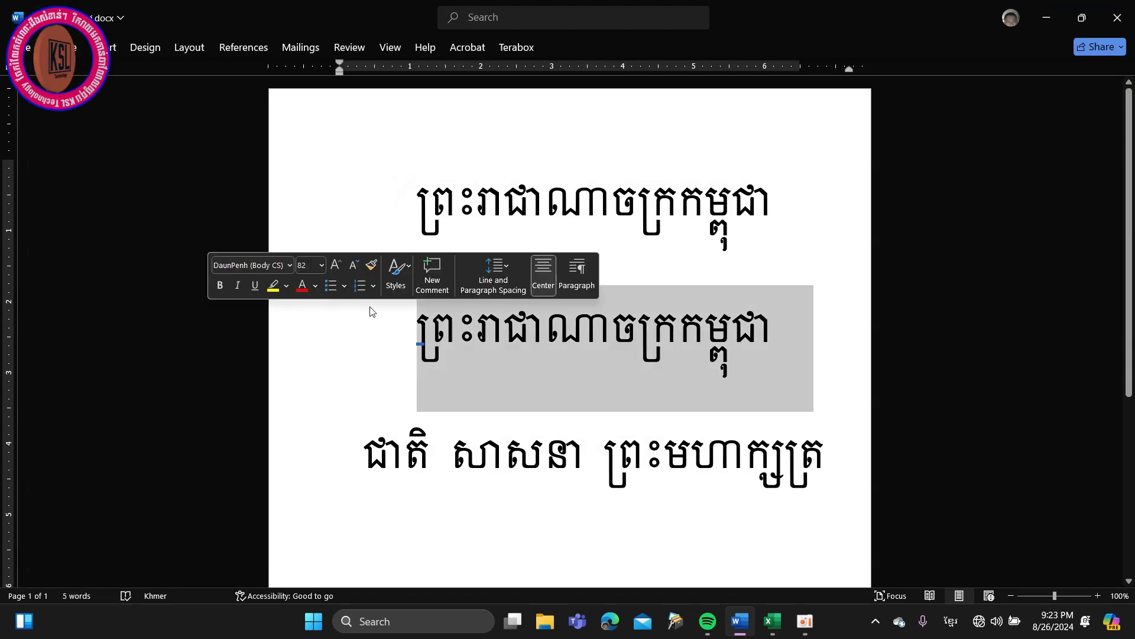
key("Delete")
mouse_move(820, 334)
left_mouse_down()
mouse_move(365, 355)
mouse_move(774, 341)
left_mouse_up()
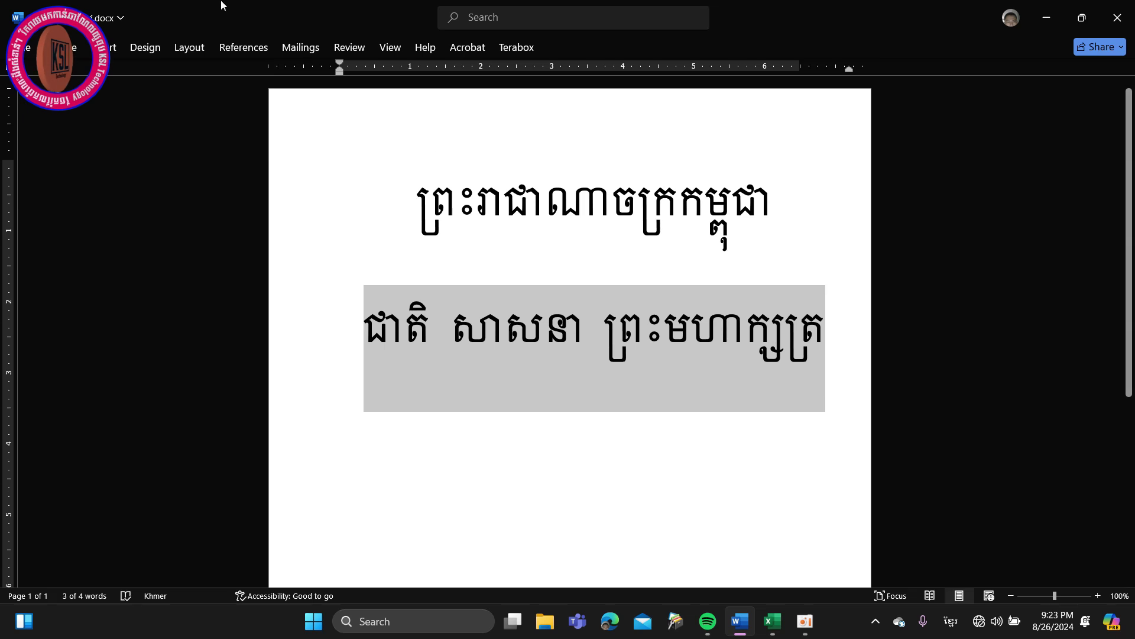
Add an AutoCorrect entry mapping a ជ-starting abbreviation to ជាតិ សាសនា ព្រះមហាក្សត្រ.
left_click(19, 48)
left_click(56, 554)
left_click(151, 554)
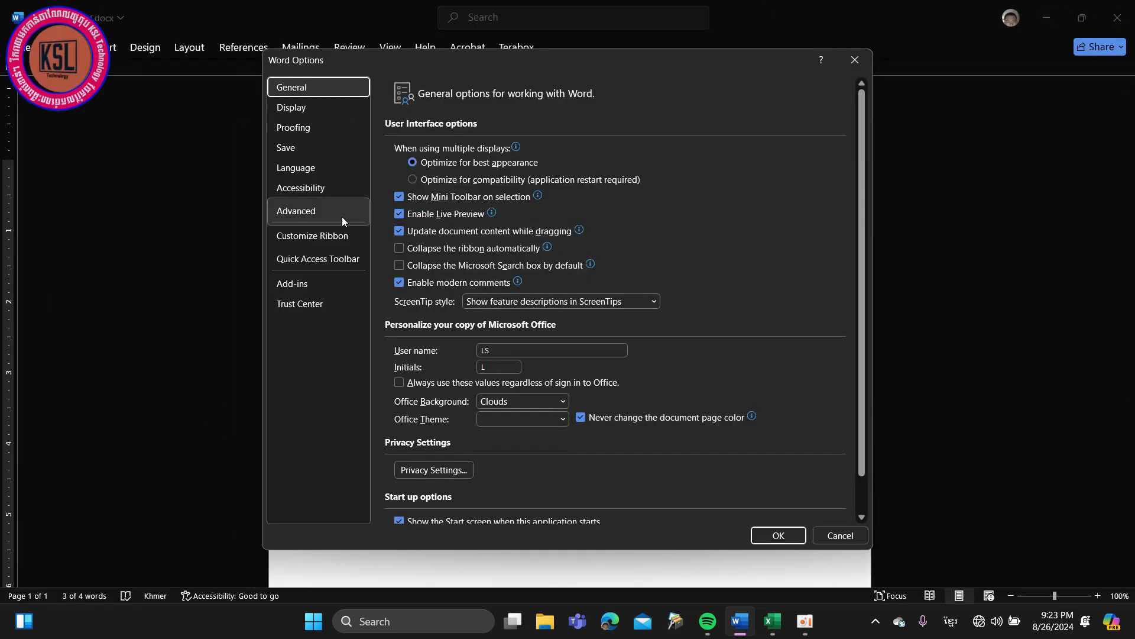
left_click(297, 135)
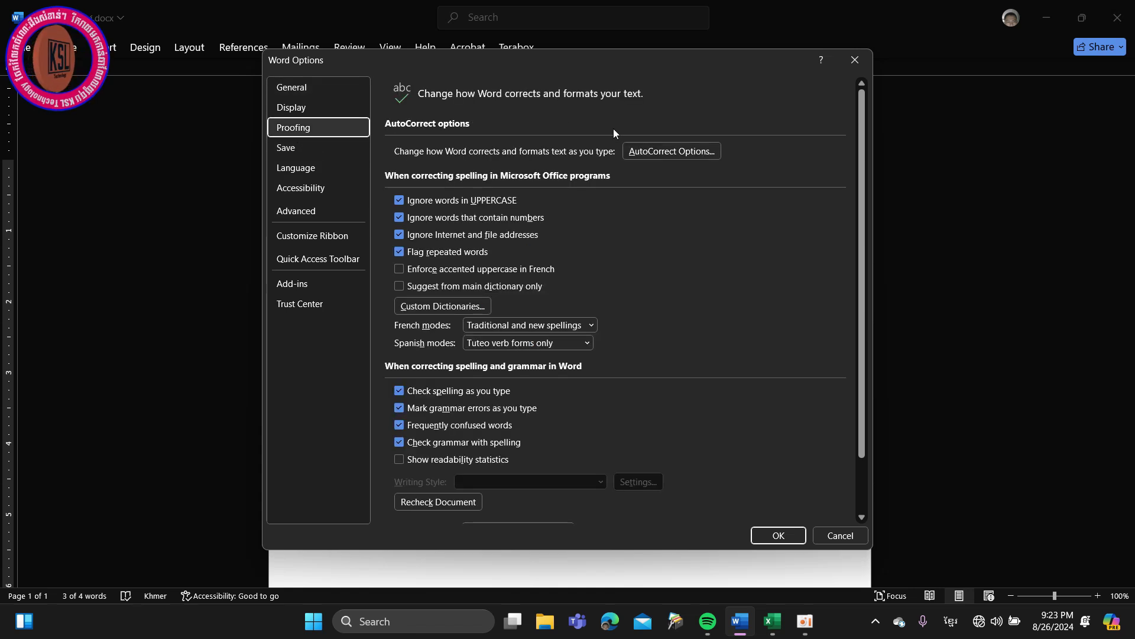
left_click(673, 152)
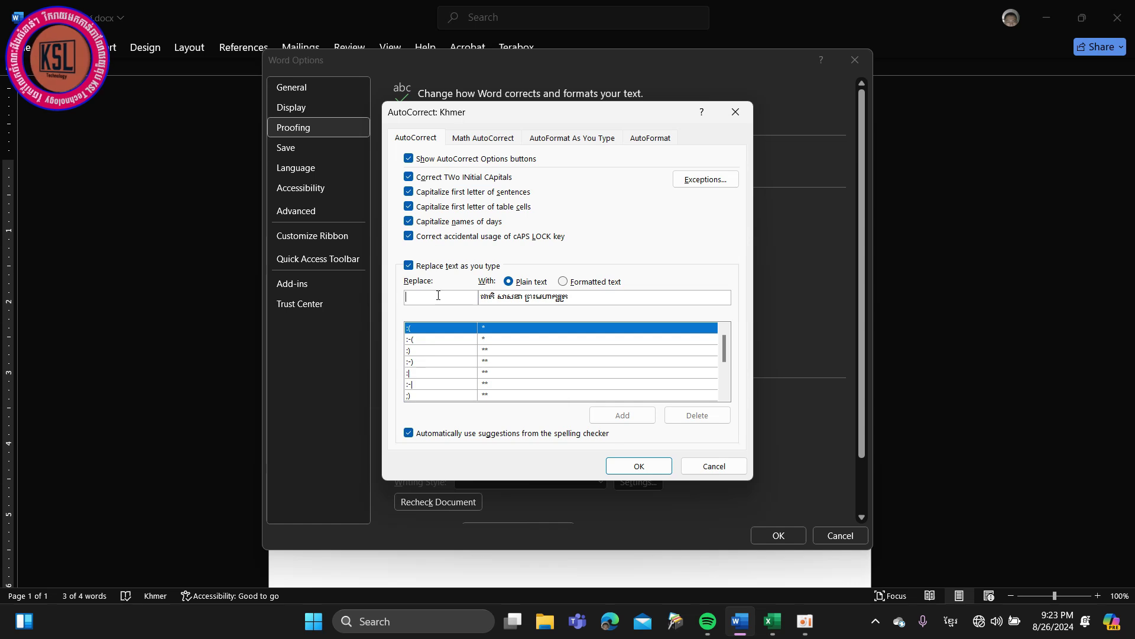
type("ជសព")
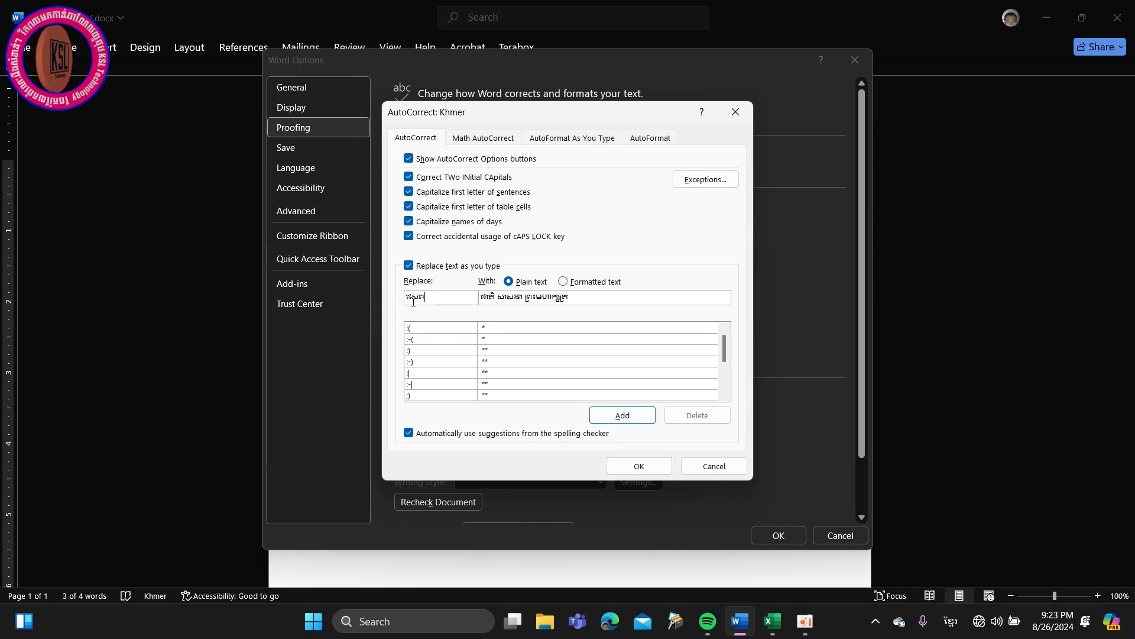
left_click(622, 415)
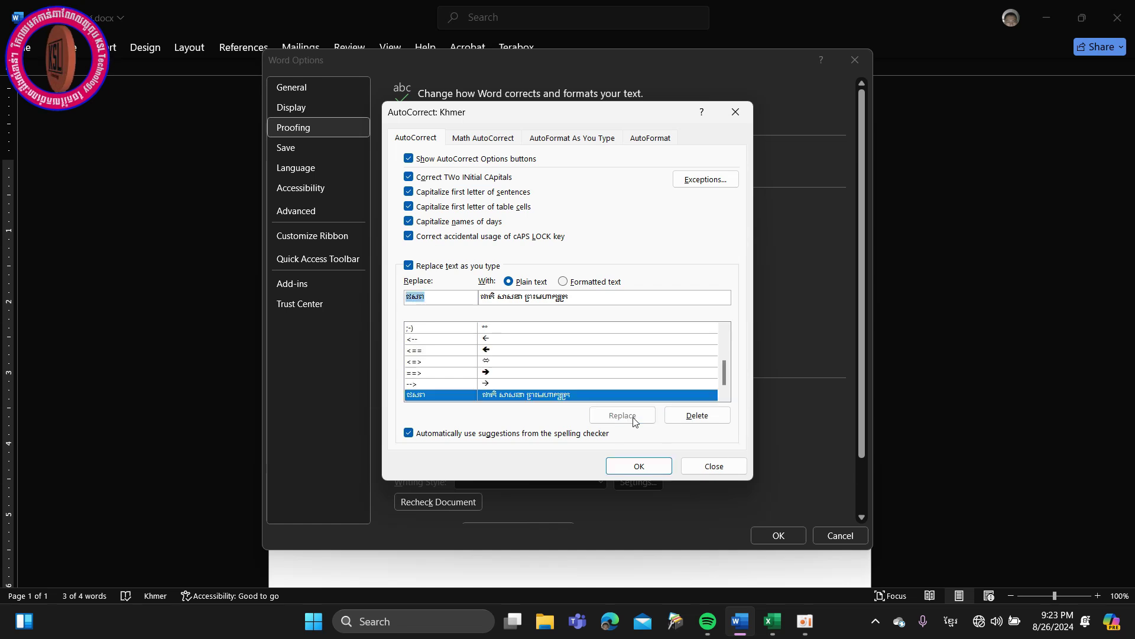
left_click(659, 467)
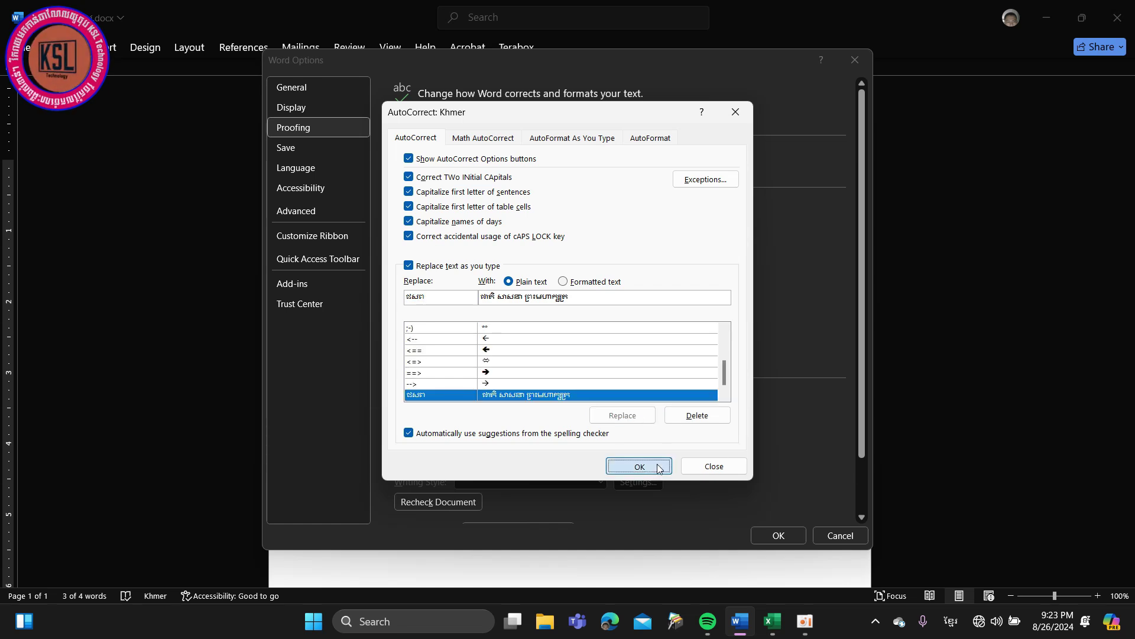
left_click(778, 535)
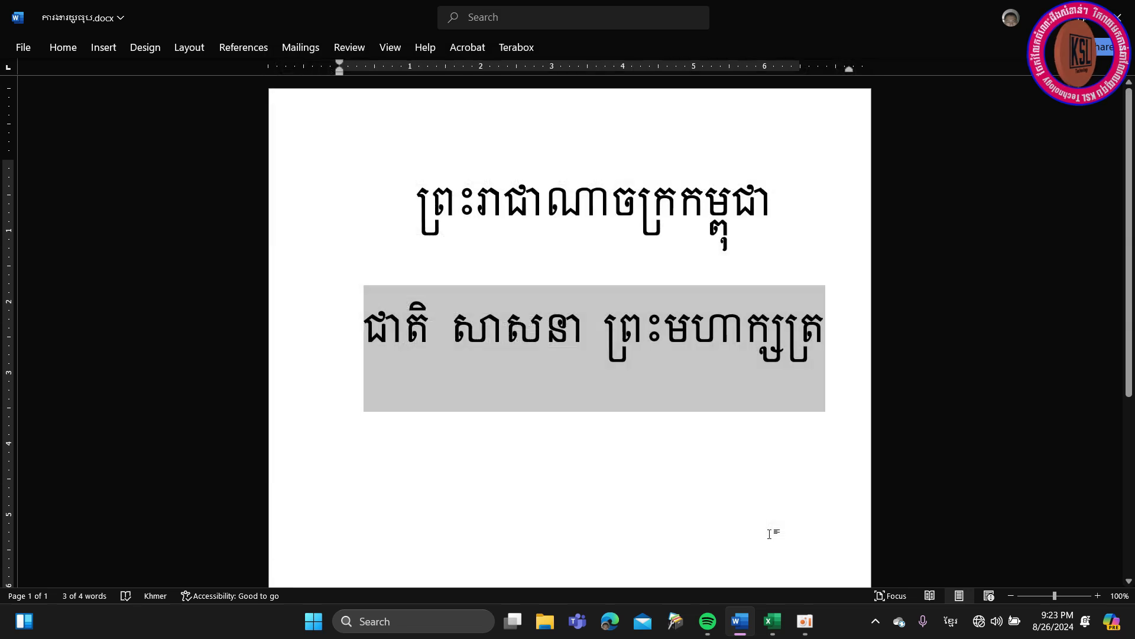
Reselect the ជាតិ សាសនា ព្រះមហាក្សត្រ line and show the File Home page.
left_click(588, 403)
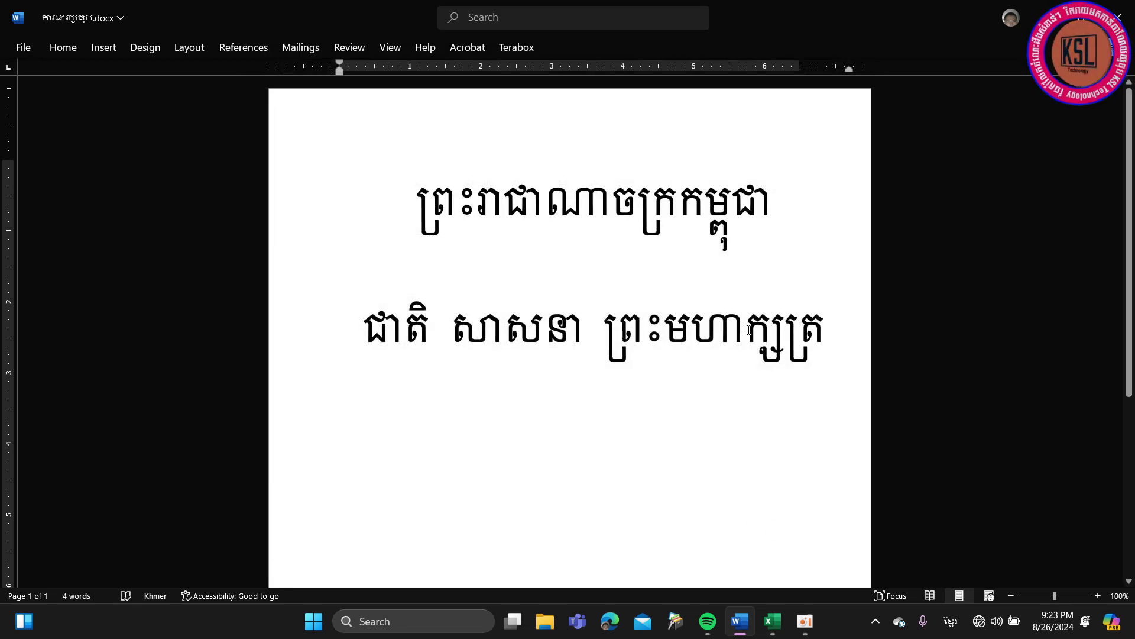
left_click(323, 319)
left_click(379, 367)
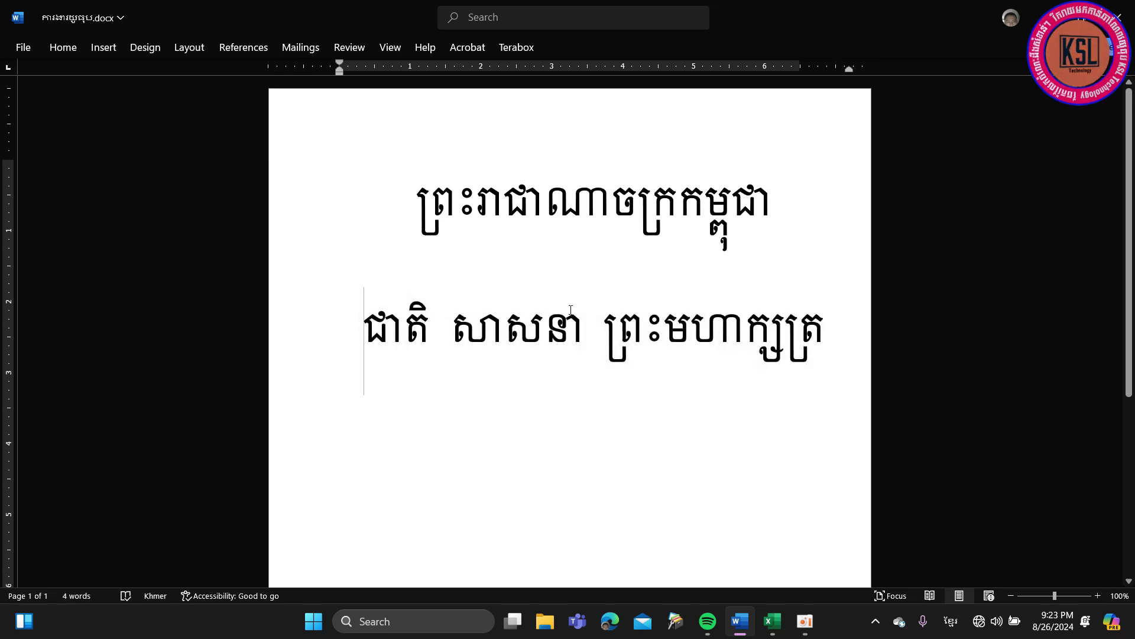
left_click_drag(367, 343, 782, 311)
key("ctrl+c")
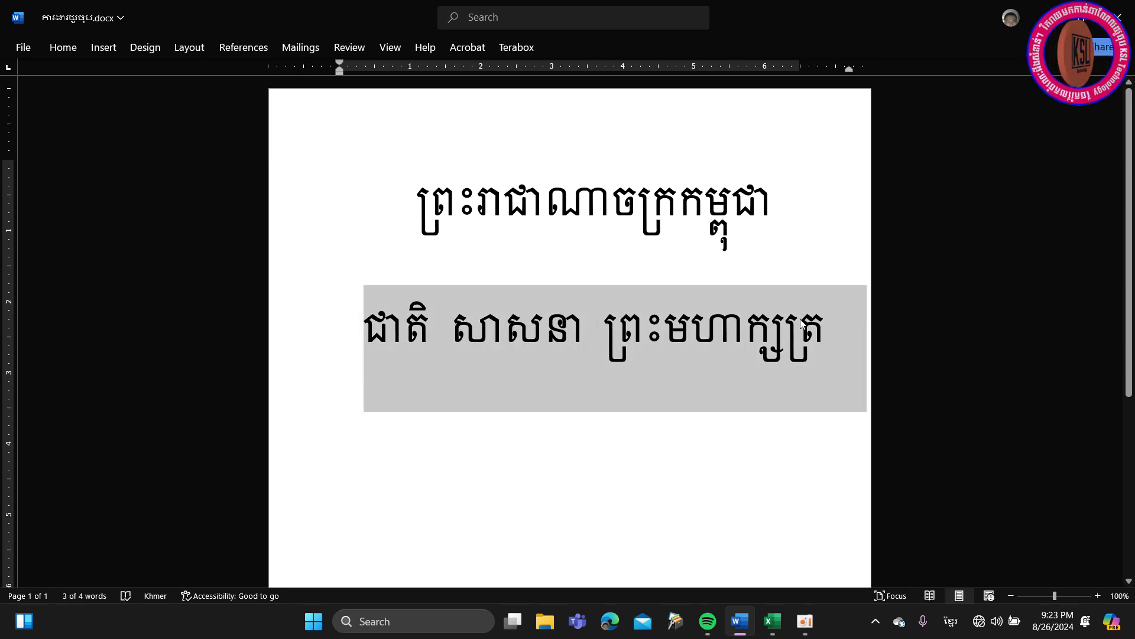
left_click(22, 47)
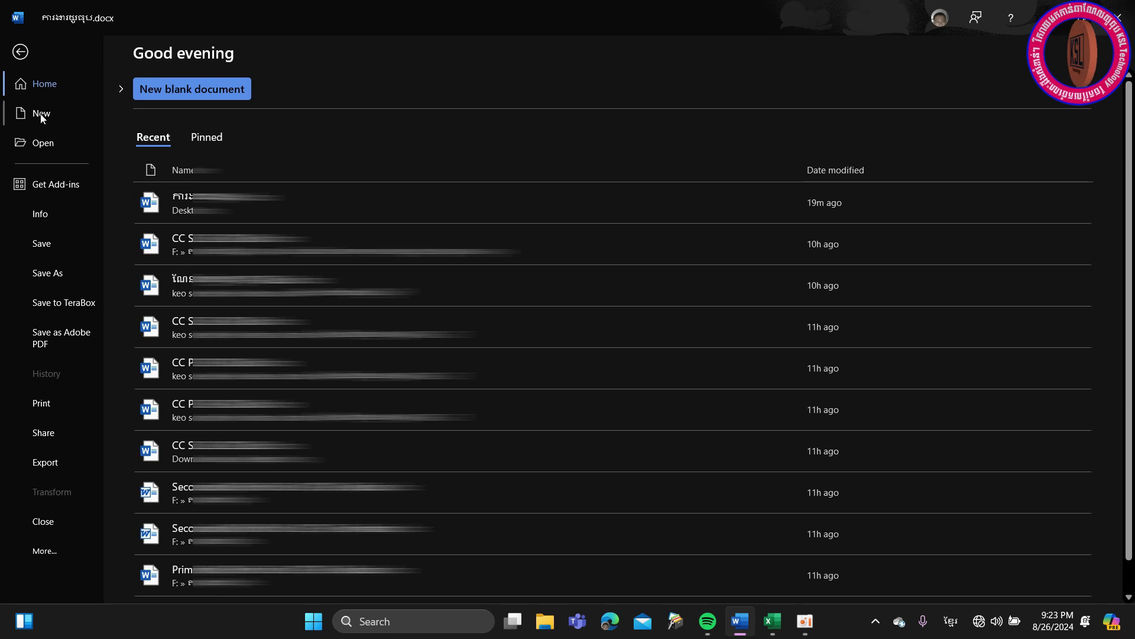
Paste the copied Khmer heading into a new blank document.
left_click(42, 113)
left_click(256, 208)
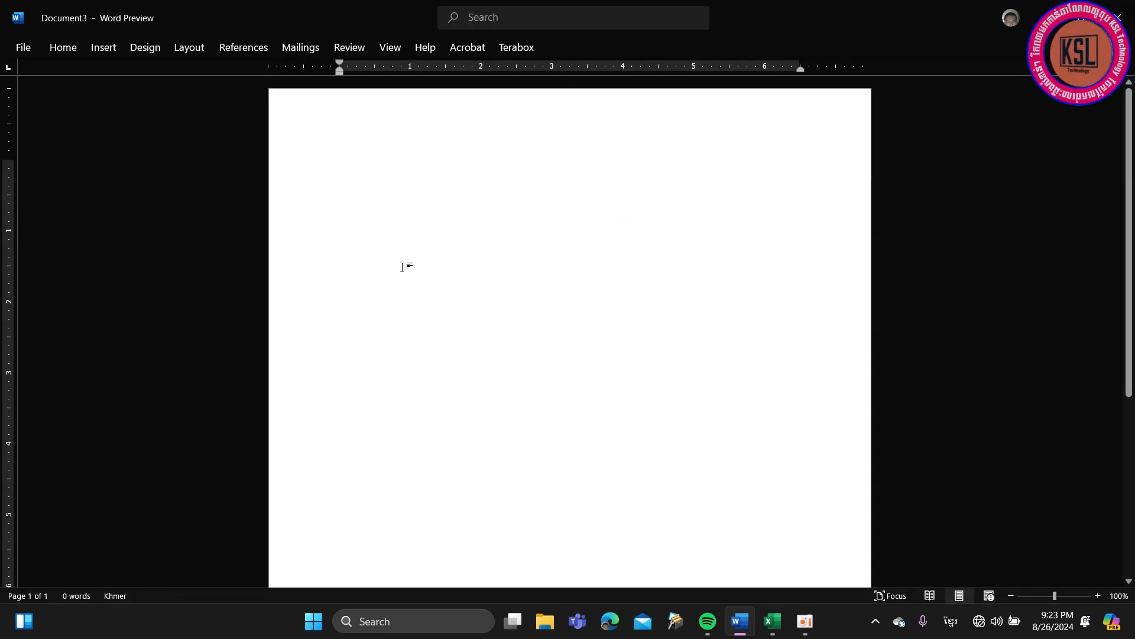
key("ctrl+v")
key("ctrl+a")
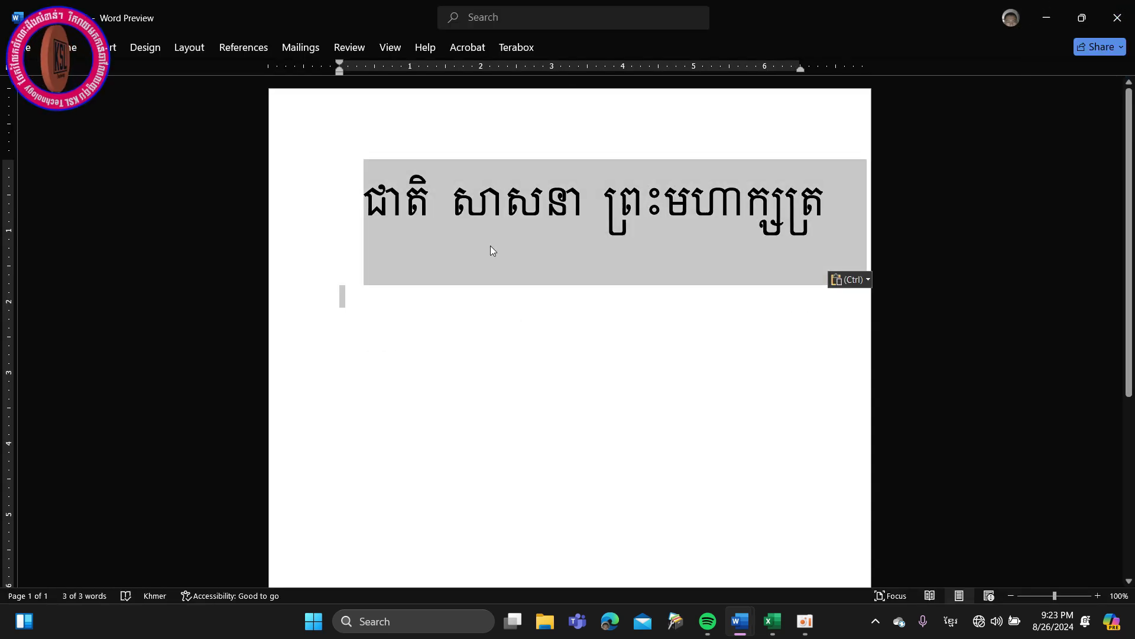
left_click(547, 246)
left_click(799, 198)
Expand ជាតិ ស with F3 on two new lines below the heading.
key("Return")
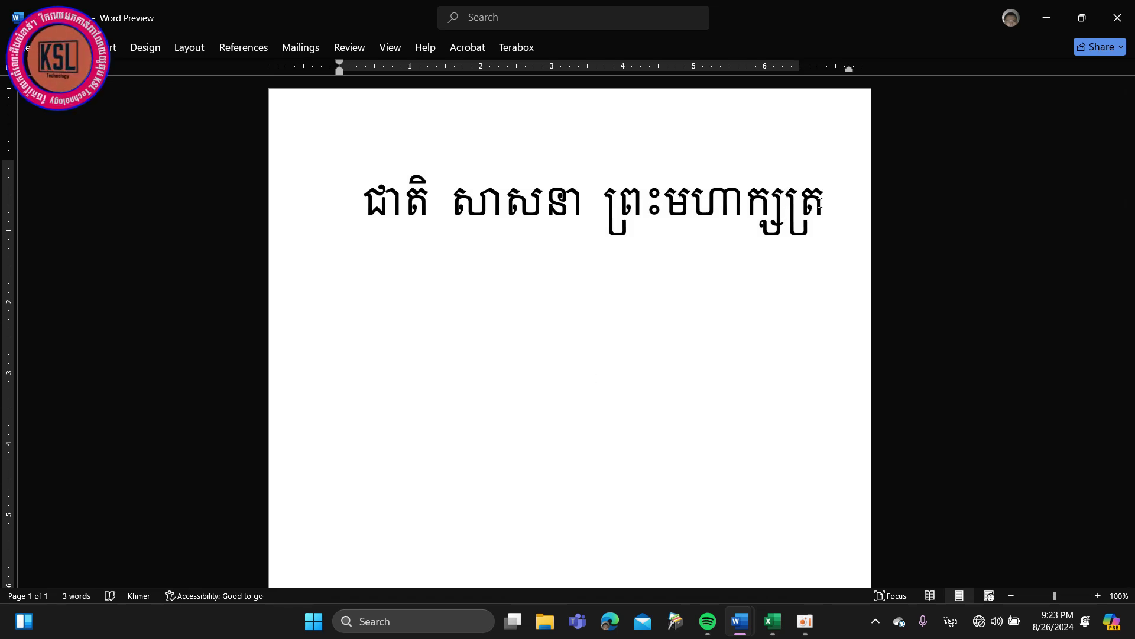
type("ជាតិ ស")
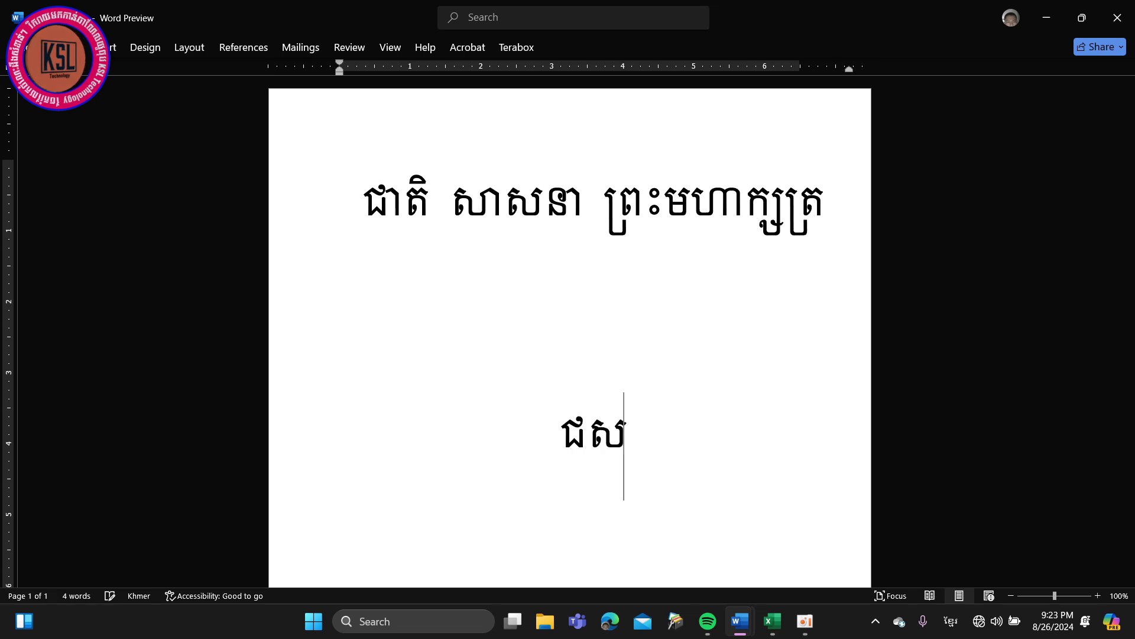
key("F3")
key("Return")
type("ជាតិ ស")
key("F3")
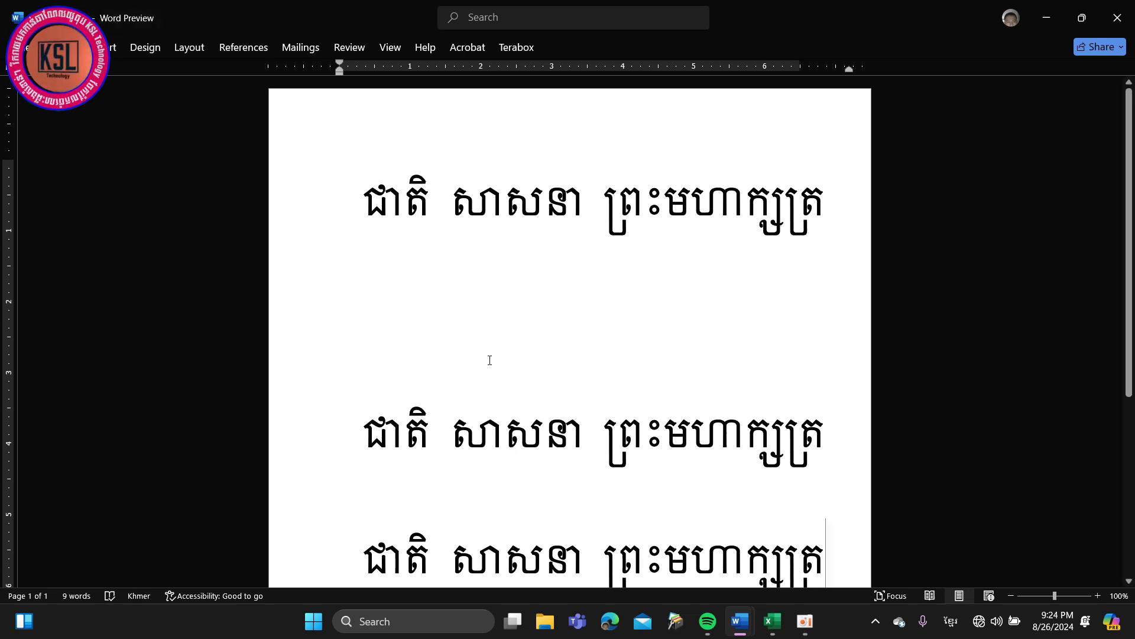
Add ព្រះរាជាណាចក្រកម្ពុជា on a new top line and check the page.
left_click(358, 198)
key("Return")
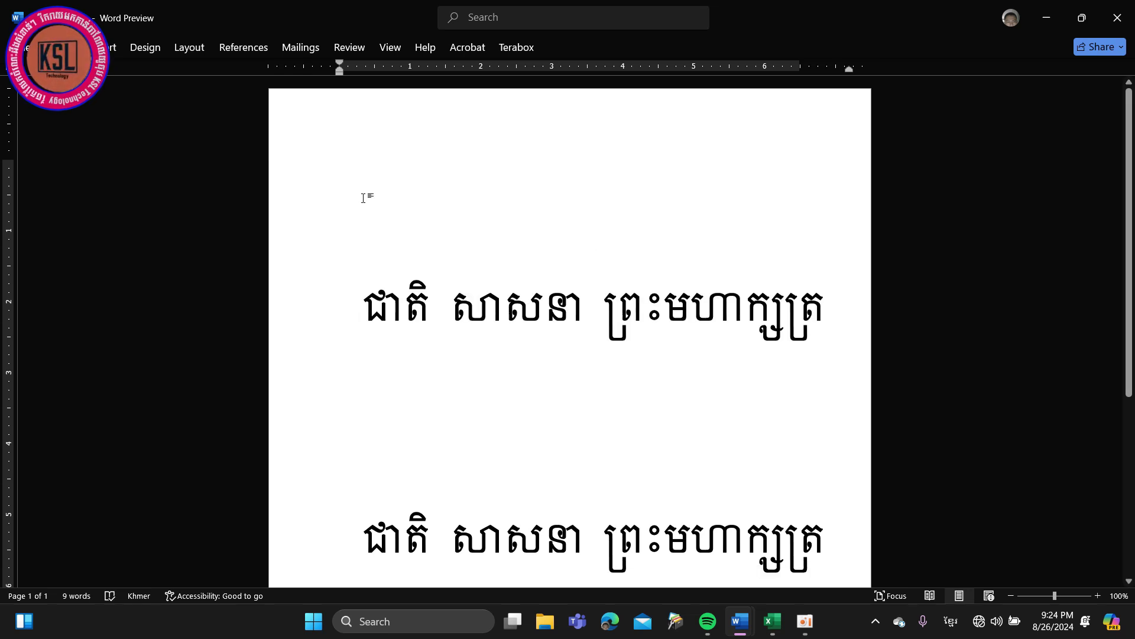
type("ព")
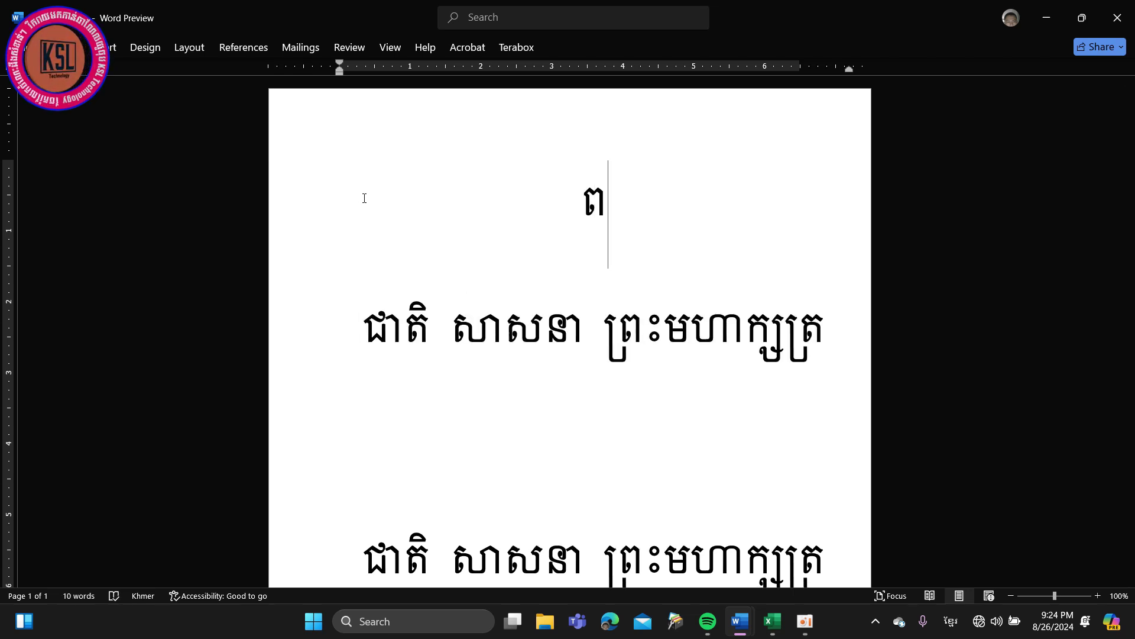
type("្រះរាជាណាចក្រកម្ពុជា")
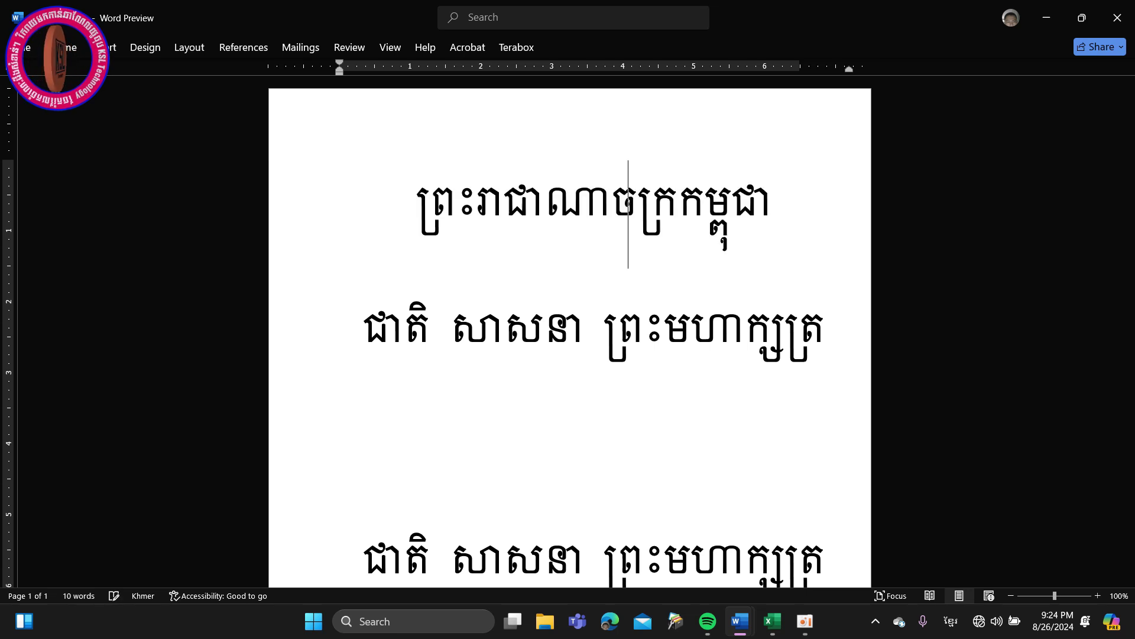
scroll(433, 305, "down", 3)
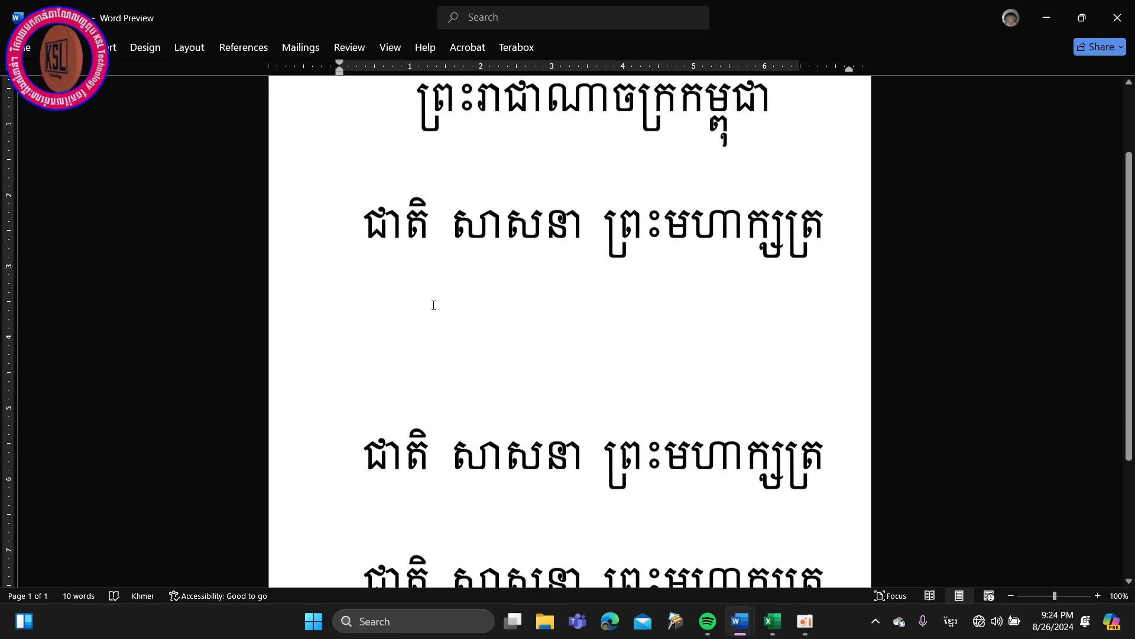
scroll(540, 354, "up", 3)
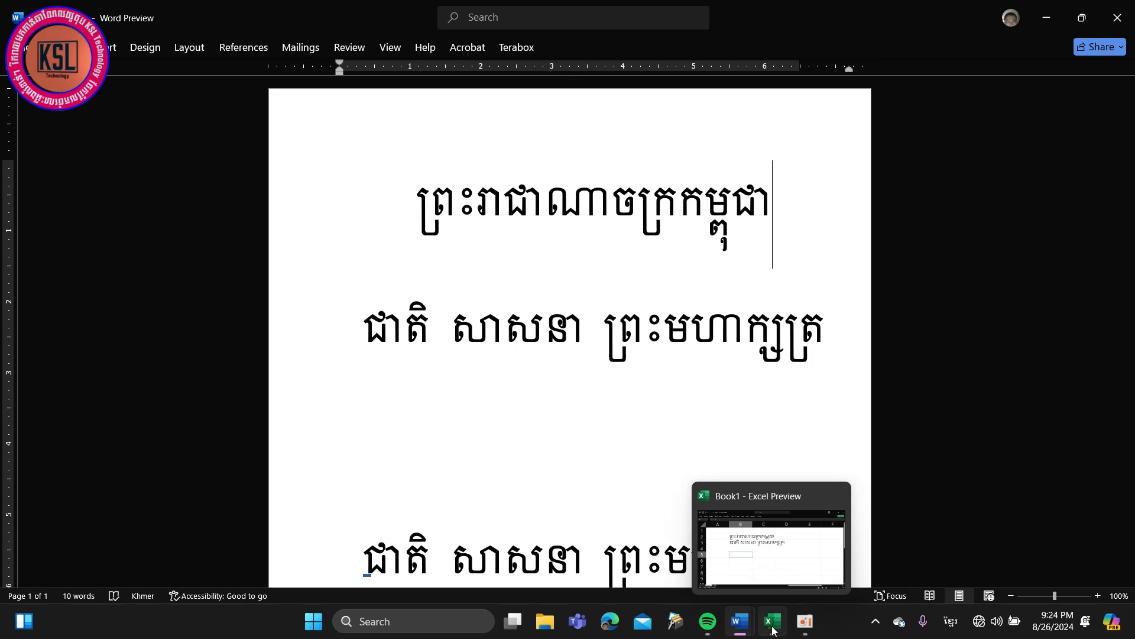
In Excel, enter ពរជ in B2 to check it stays unexpanded, then undo it.
left_click(772, 621)
double_click(258, 205)
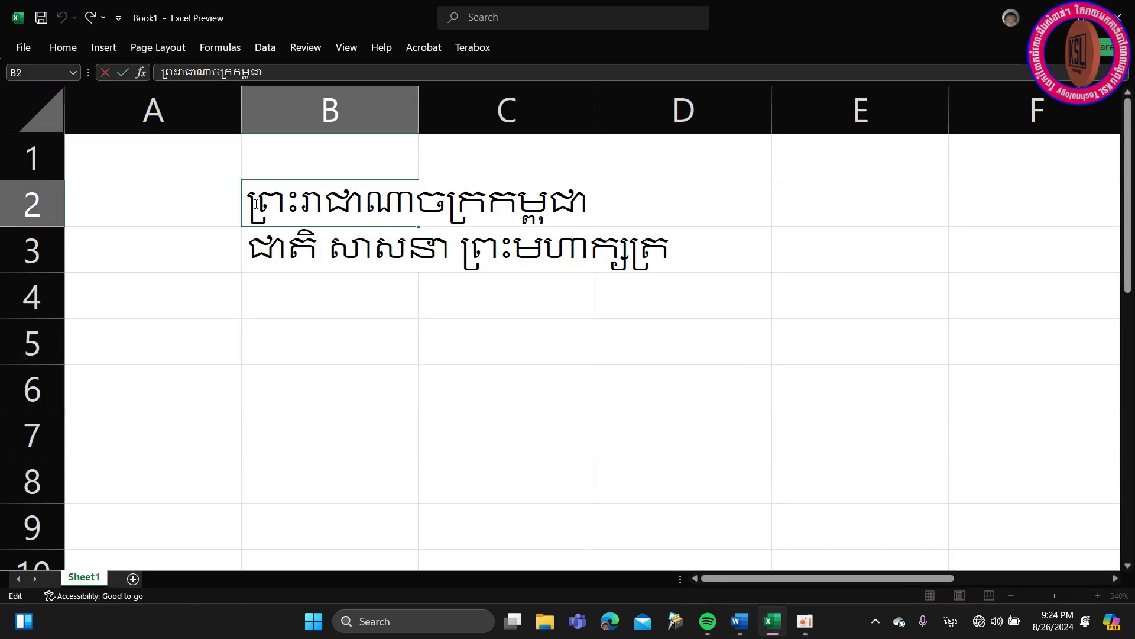
left_click(431, 289)
left_click(353, 215)
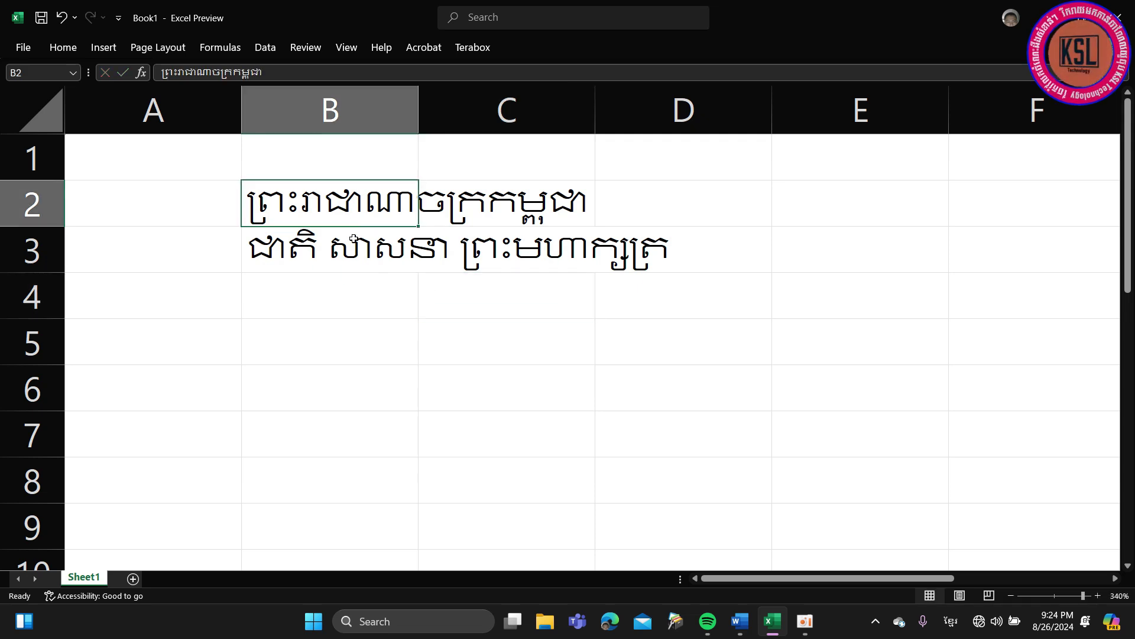
type("ពរជ")
key("Return")
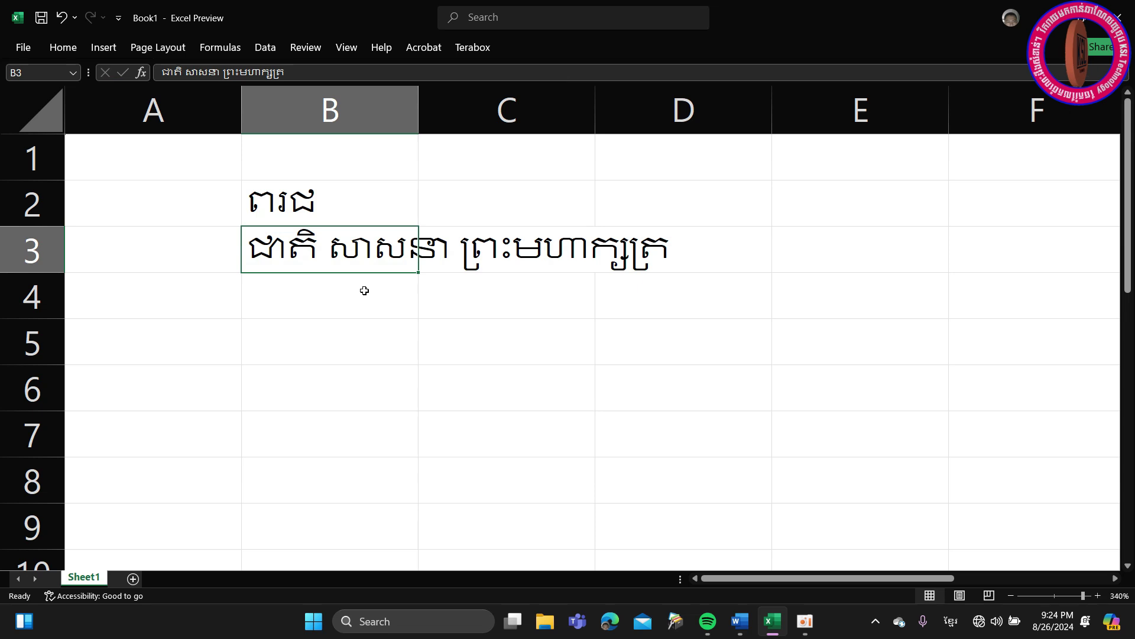
key("ctrl+z")
Select all of B2's heading text and open the File backstage's More options.
double_click(293, 212)
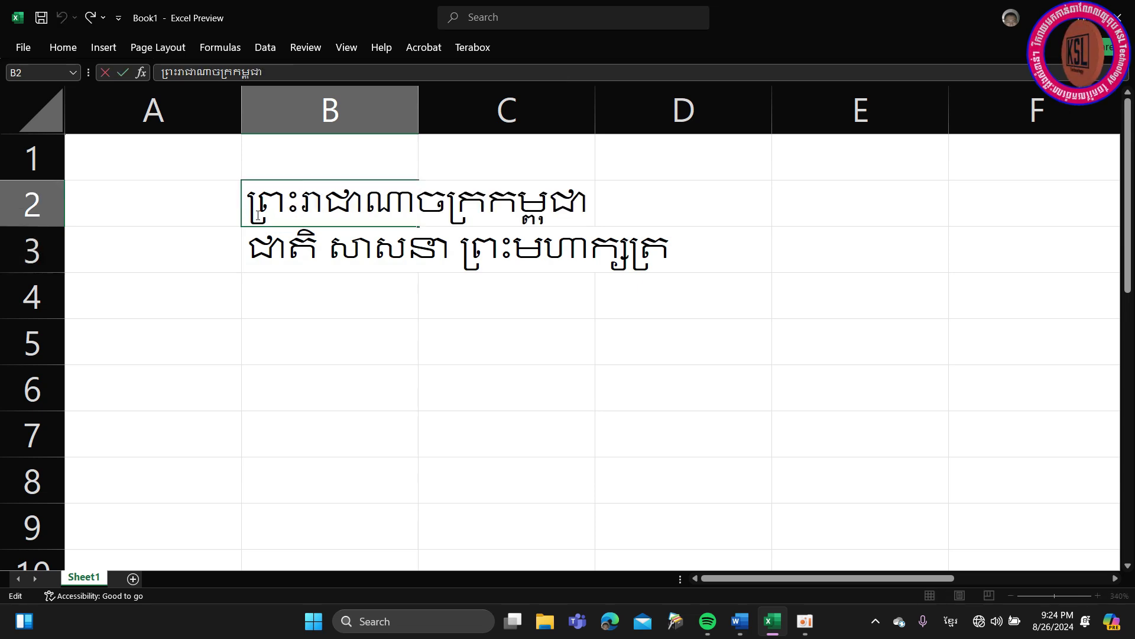
double_click(293, 212)
left_click_drag(484, 206, 656, 202)
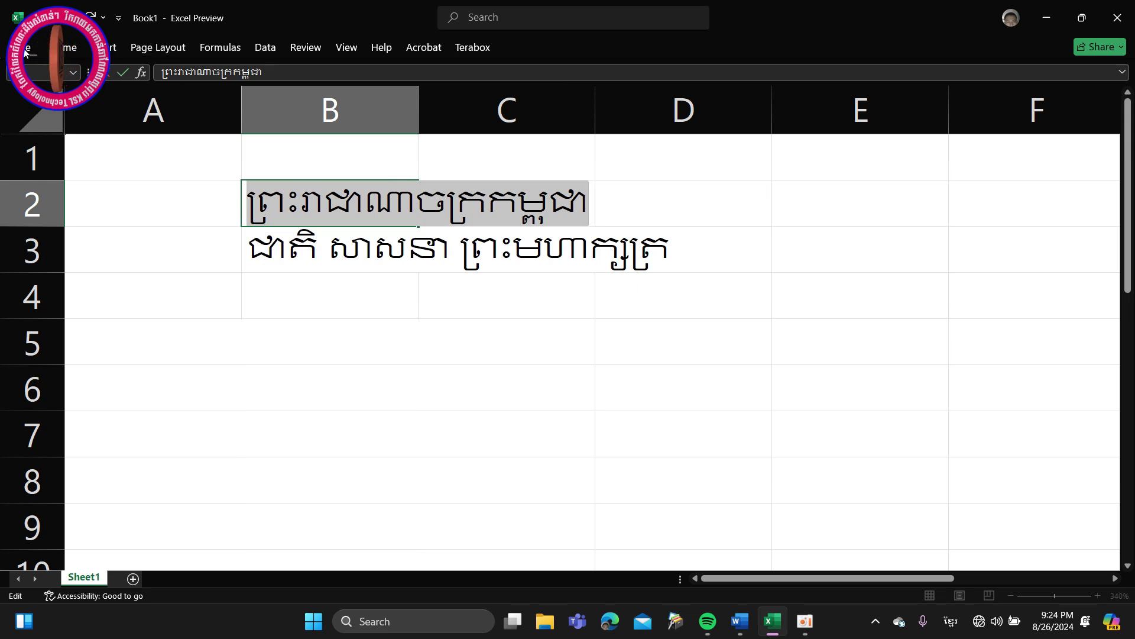
left_click(25, 53)
left_click(36, 562)
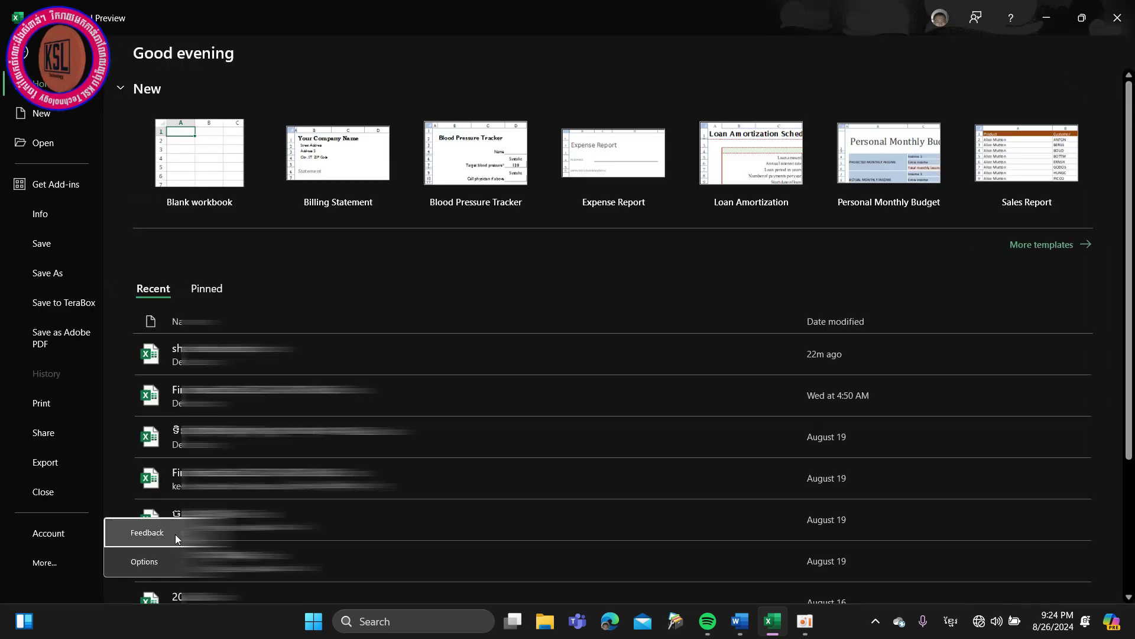
In Excel's Proofing AutoCorrect options, add ពរជ expanding to ព្រះរាជាណាចក្រកម្ពុជា.
left_click(162, 563)
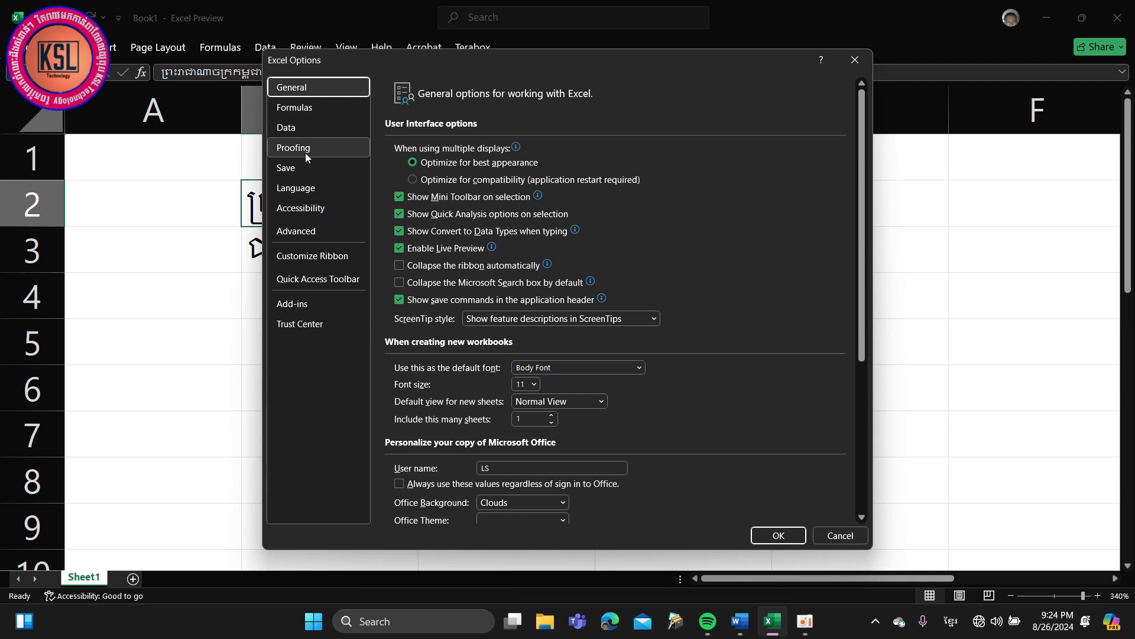
left_click(305, 152)
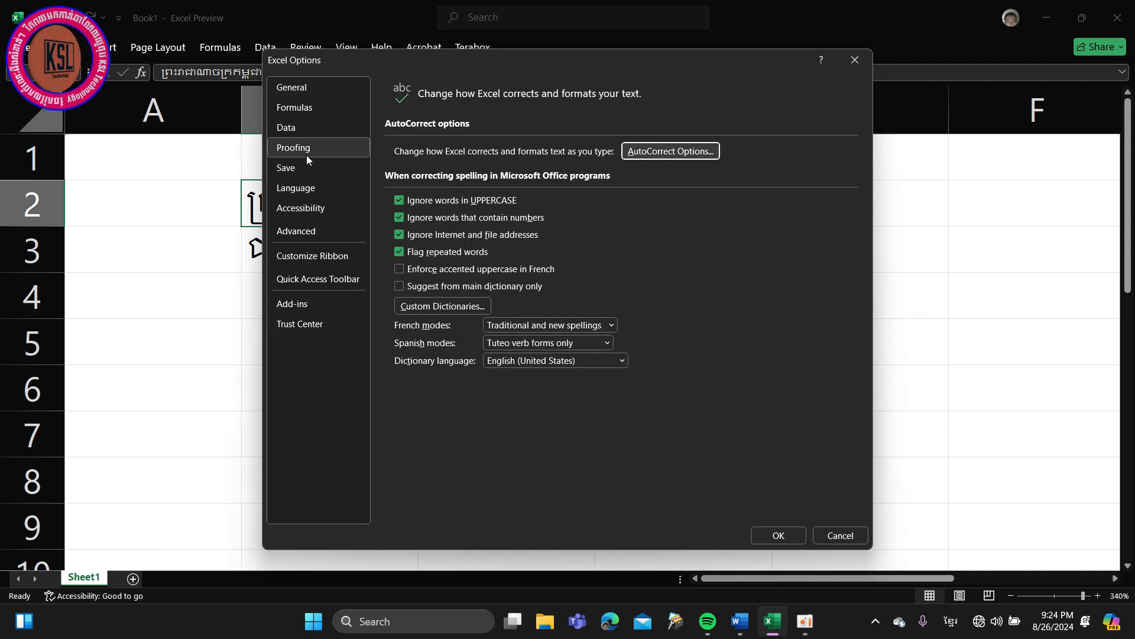
left_click(652, 155)
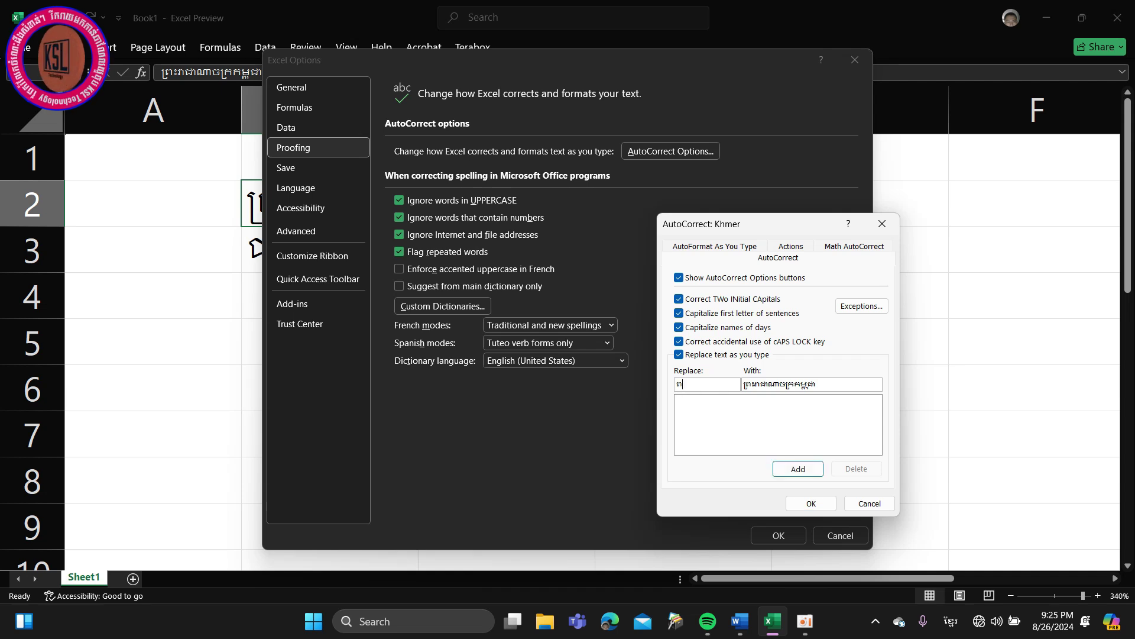
left_click(805, 468)
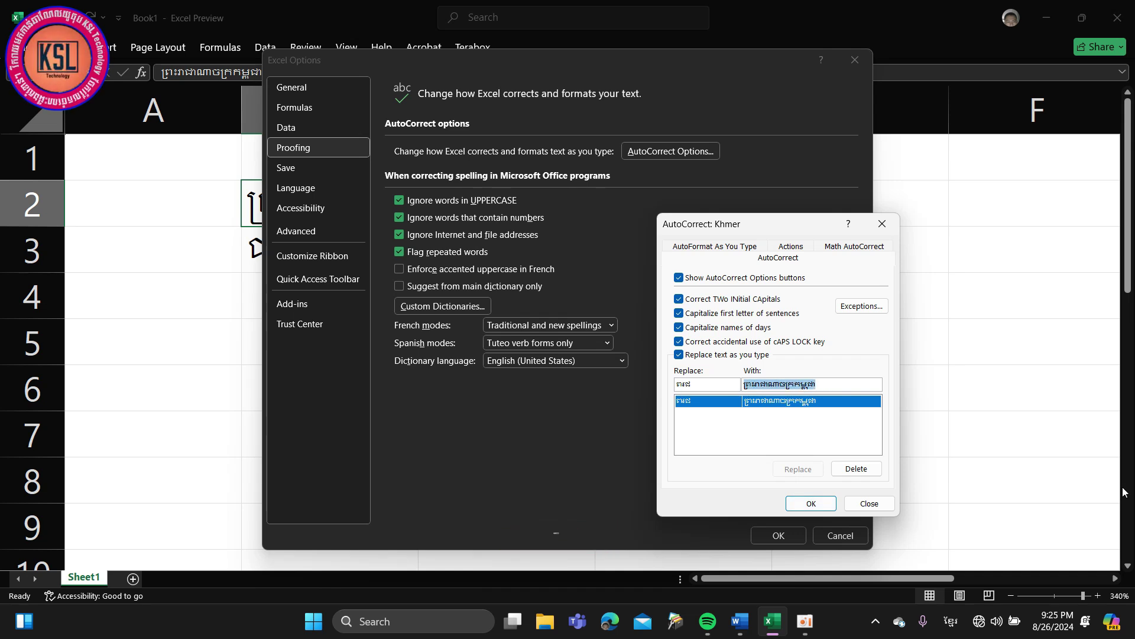
Add ជសព expanding to ជាតិ សាសនា ព្រះមហាក្សត្រ and confirm the AutoCorrect list.
type("ជាតិ សាសនា ព្រះមហាក្សត្រ")
double_click(707, 384)
type("ជសព")
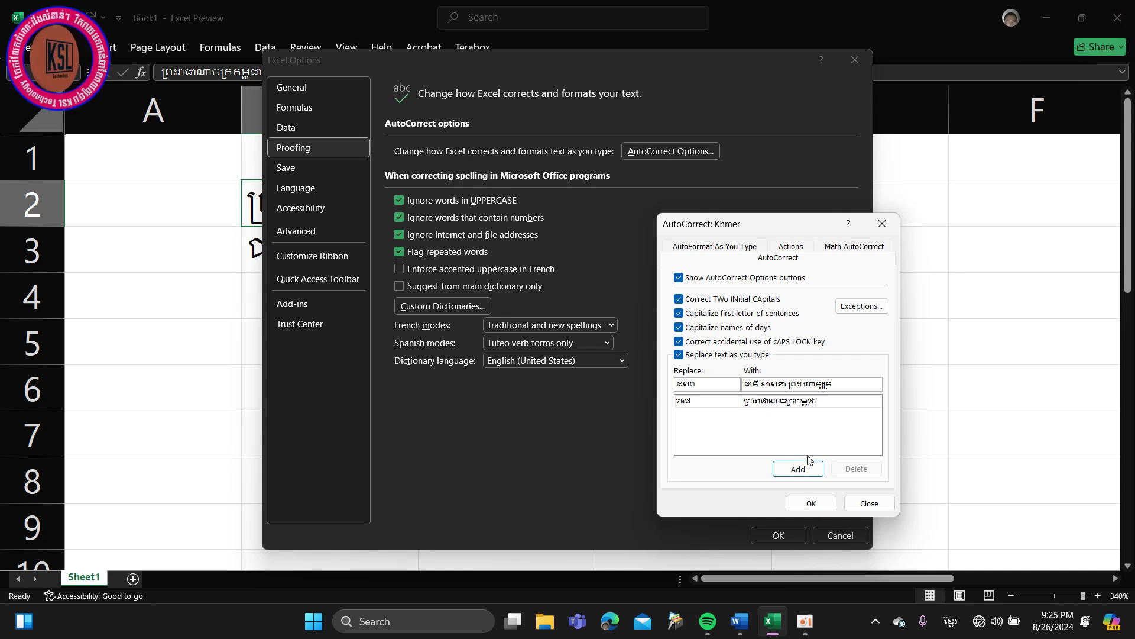
left_click(799, 469)
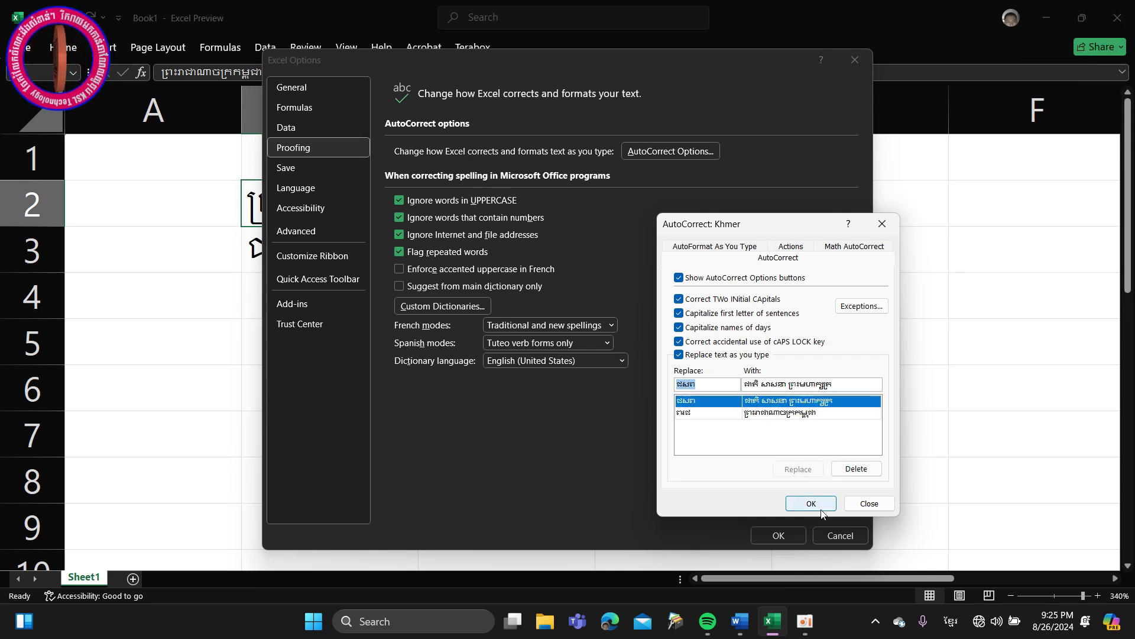
left_click(761, 417)
left_click(763, 405)
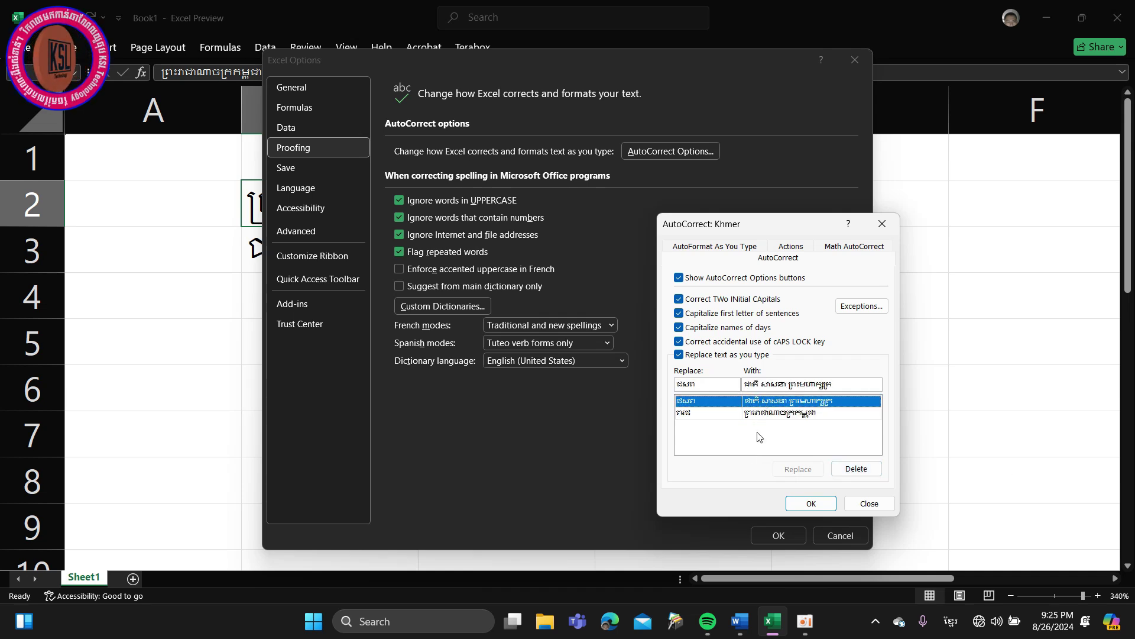
left_click(811, 503)
Enter ពរជ in B5 and ជសព in B6, checking both expand into full Khmer lines.
left_click(778, 535)
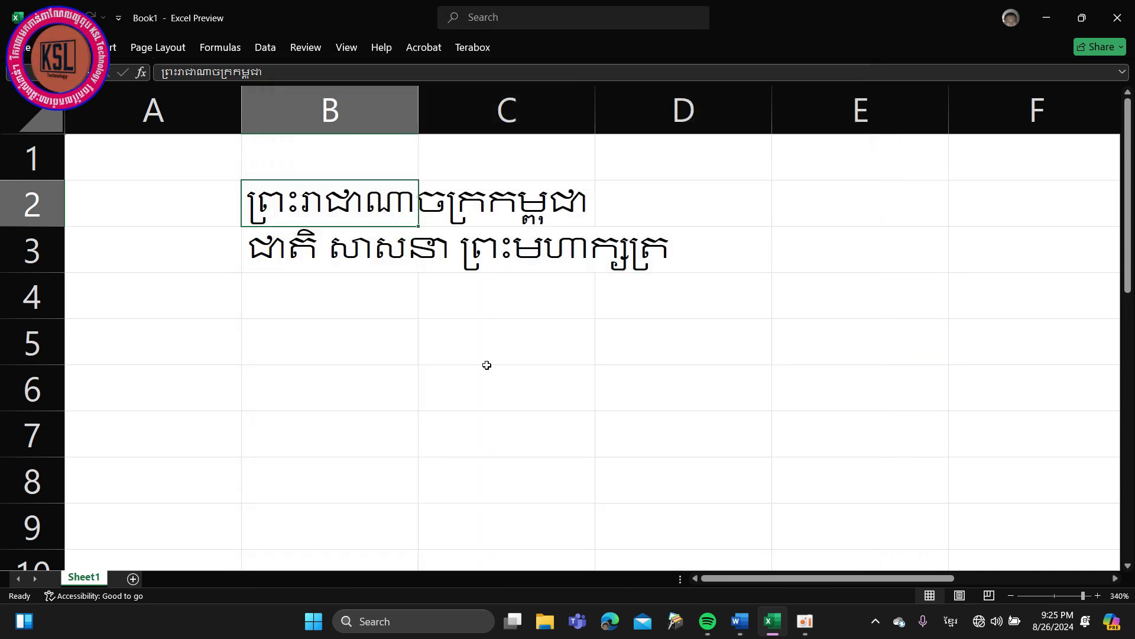
left_click(385, 332)
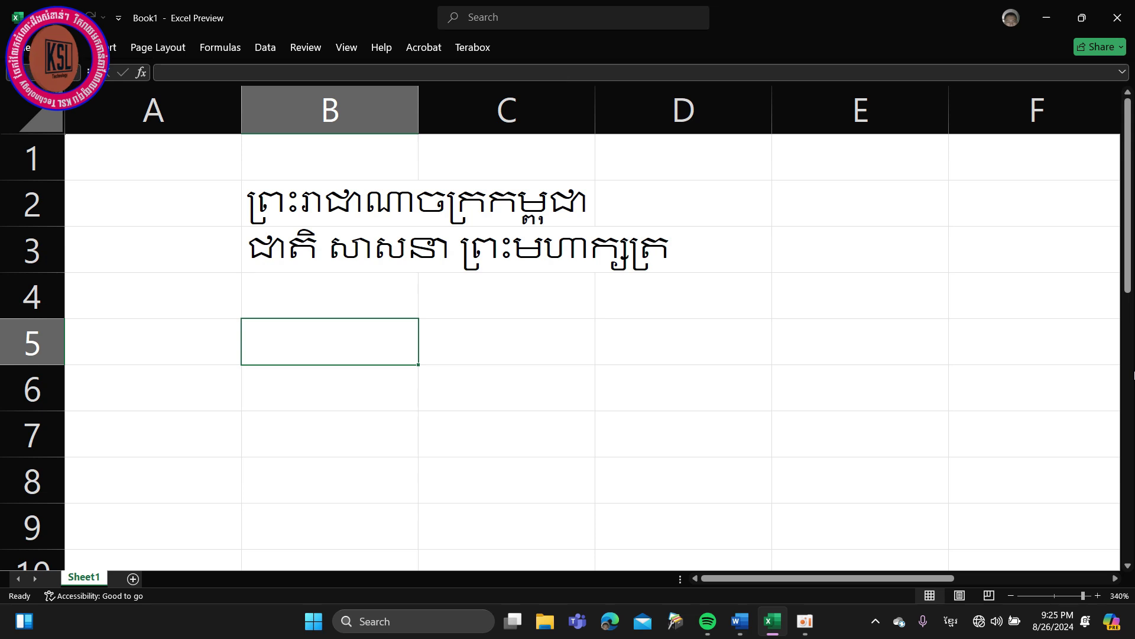
type("ពរជ")
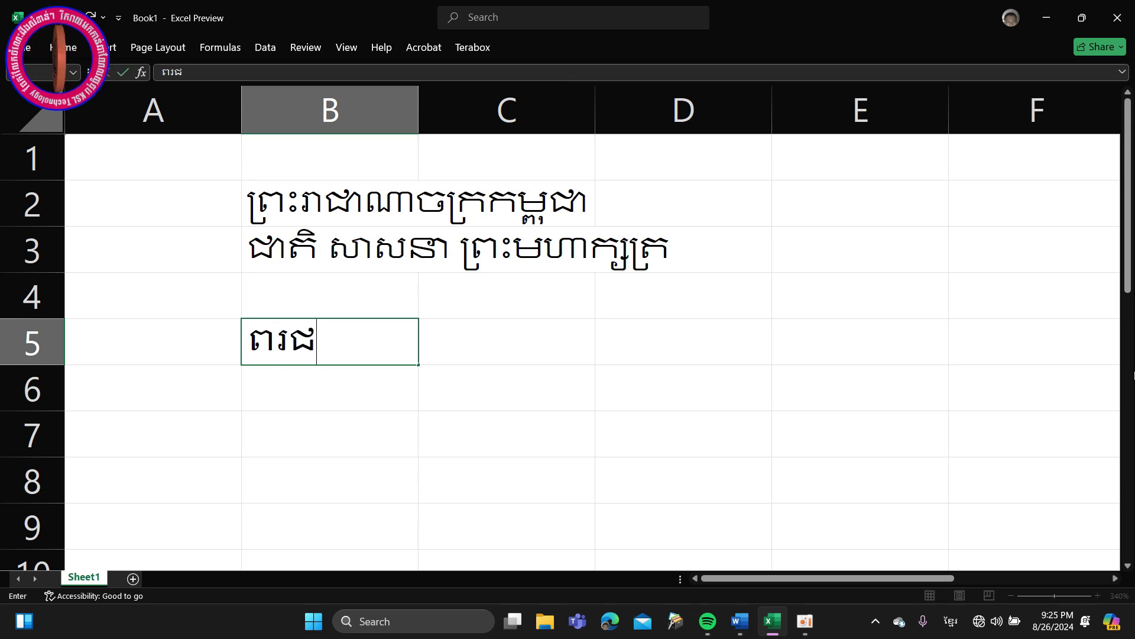
key("Return")
type("ជសព")
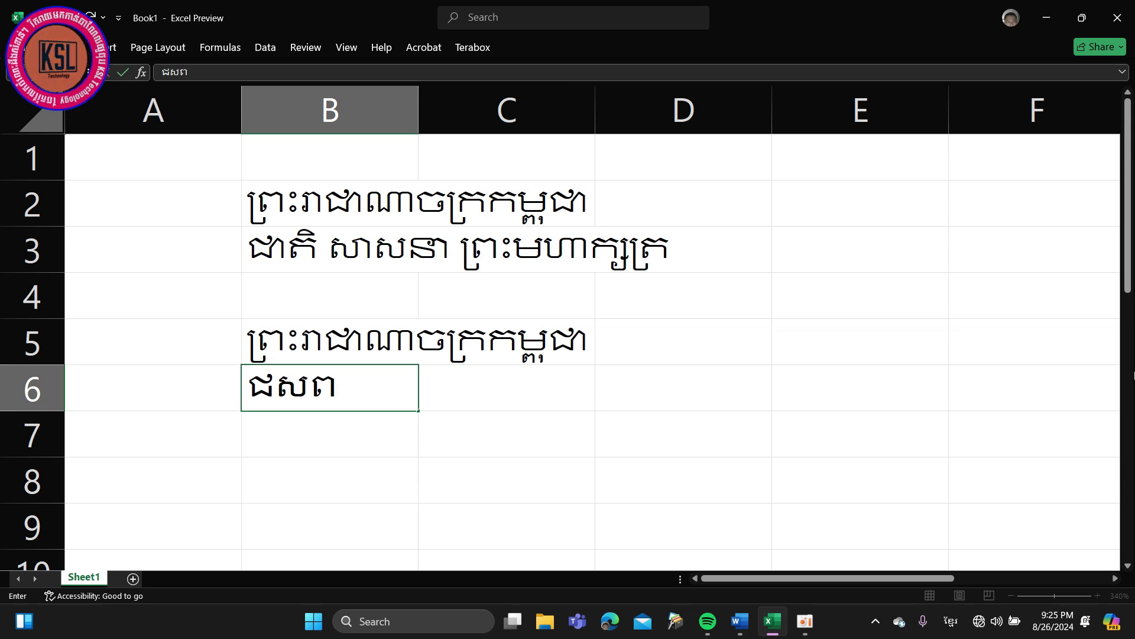
key("Return")
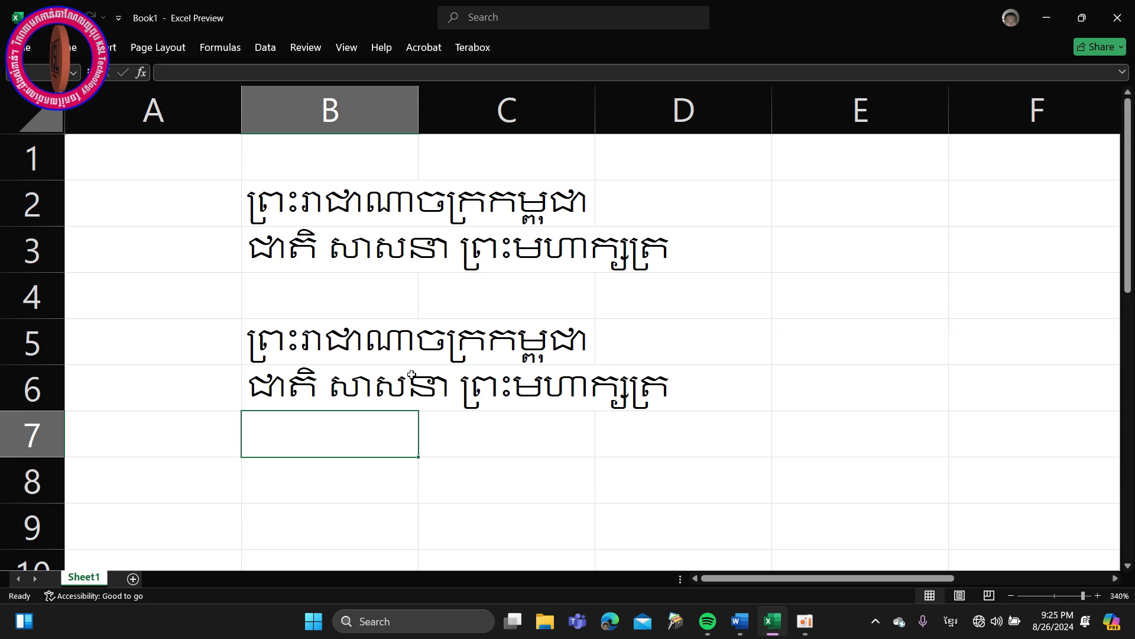
scroll(412, 375, "down", 4)
scroll(414, 376, "up", 3)
scroll(360, 278, "up", 1)
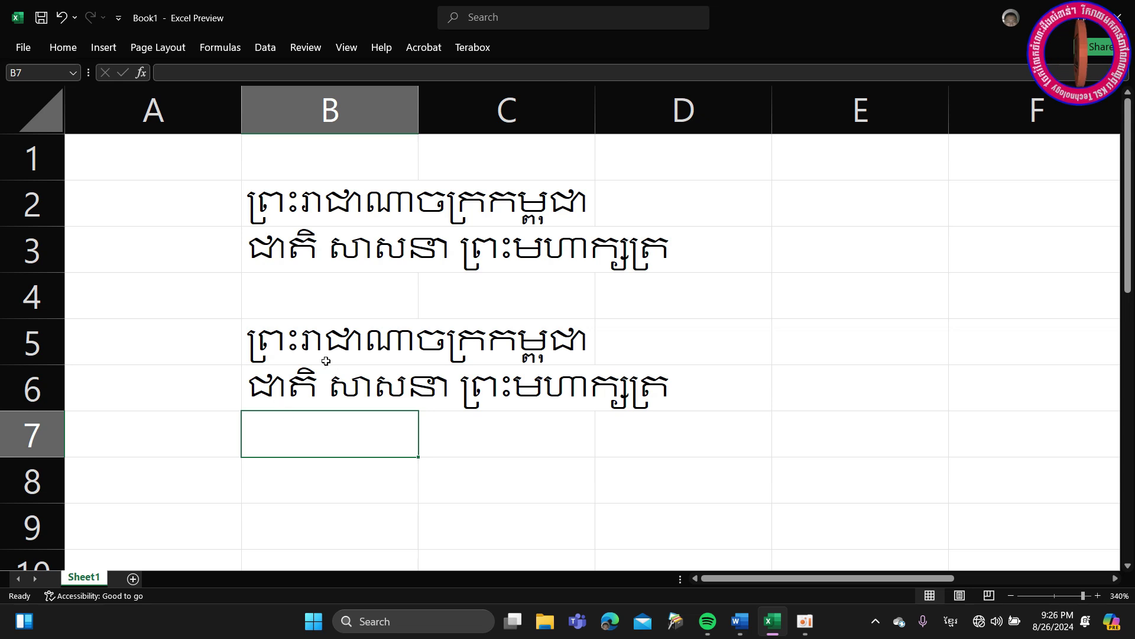
Bring the saved Khmer .docx forward from Word's taskbar thumbnails and clear the selection.
left_click(730, 609)
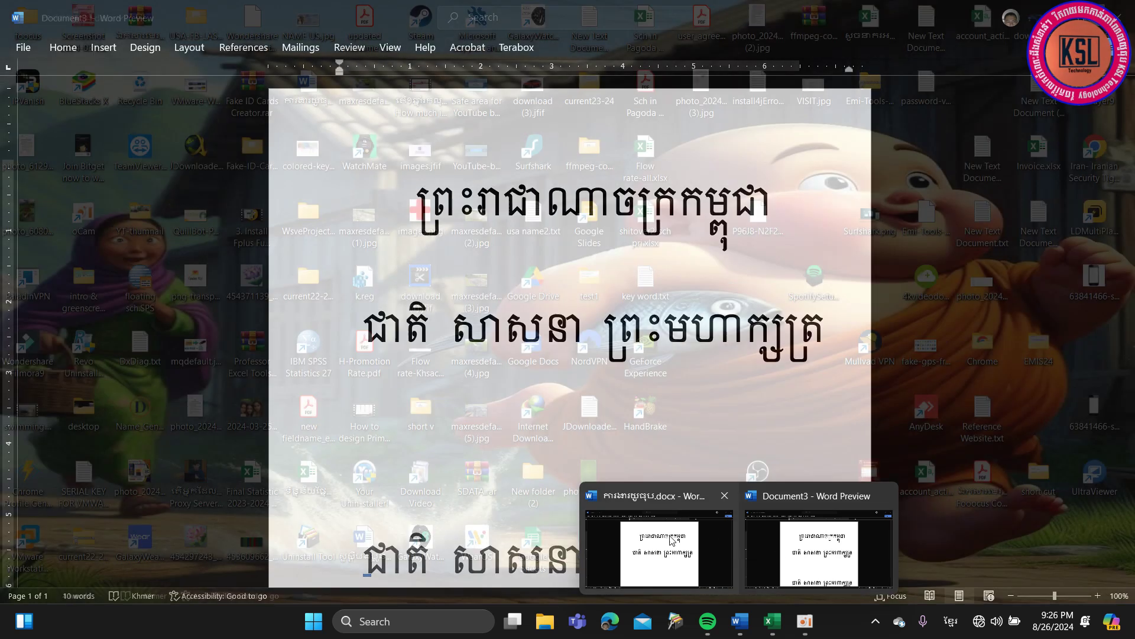
left_click(651, 541)
left_click(759, 542)
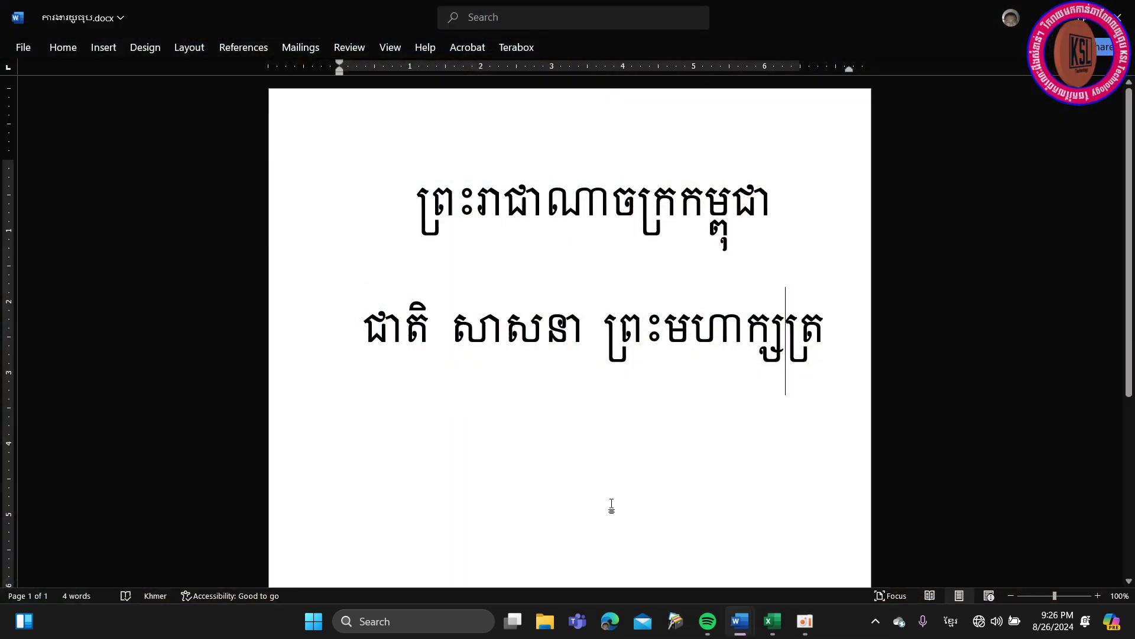